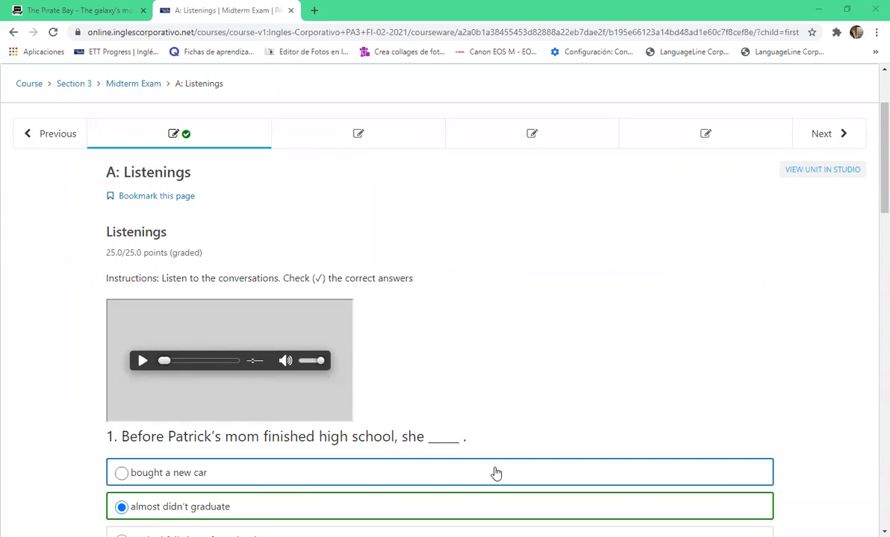
- Review the graded answers in both parts of the A: Listenings exam unit
scroll(496, 389, "down", 2)
scroll(497, 389, "down", 1)
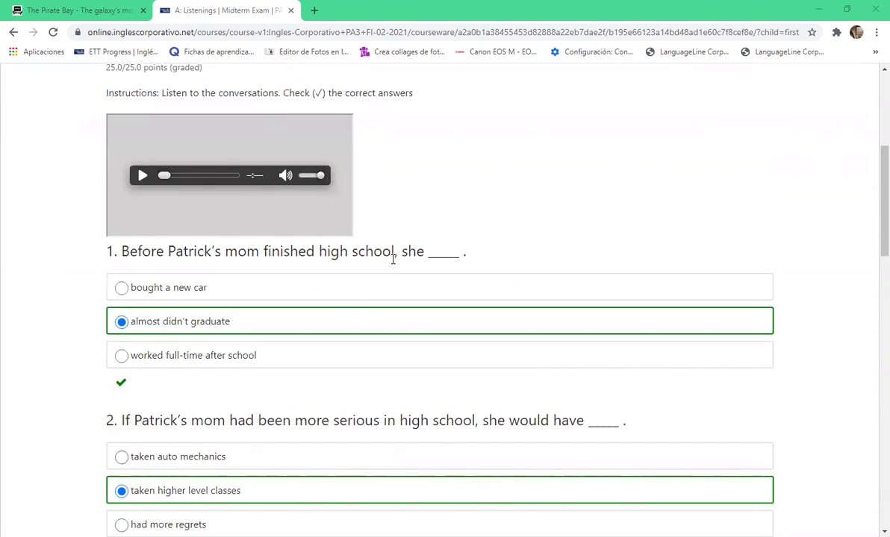
scroll(393, 263, "down", 3)
scroll(394, 267, "up", 2)
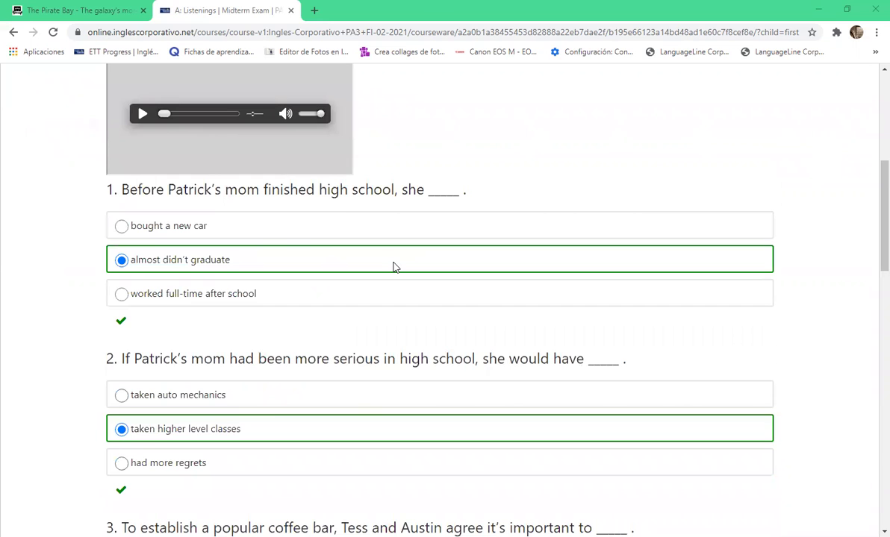
scroll(394, 267, "down", 4)
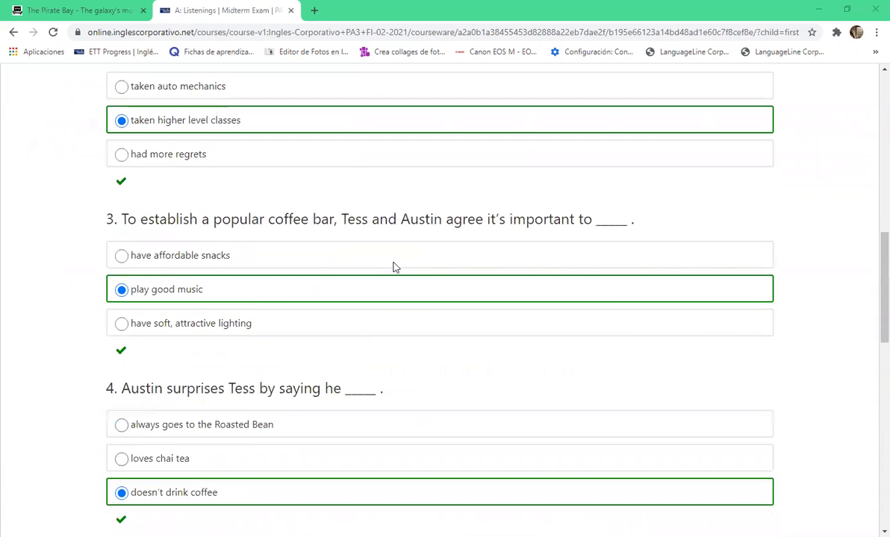
scroll(400, 271, "up", 1)
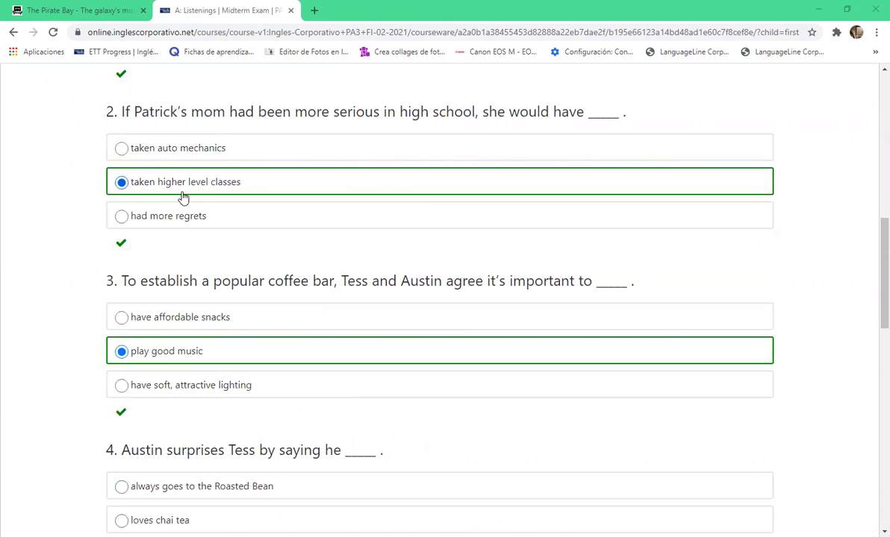
scroll(357, 282, "down", 2)
scroll(370, 261, "down", 5)
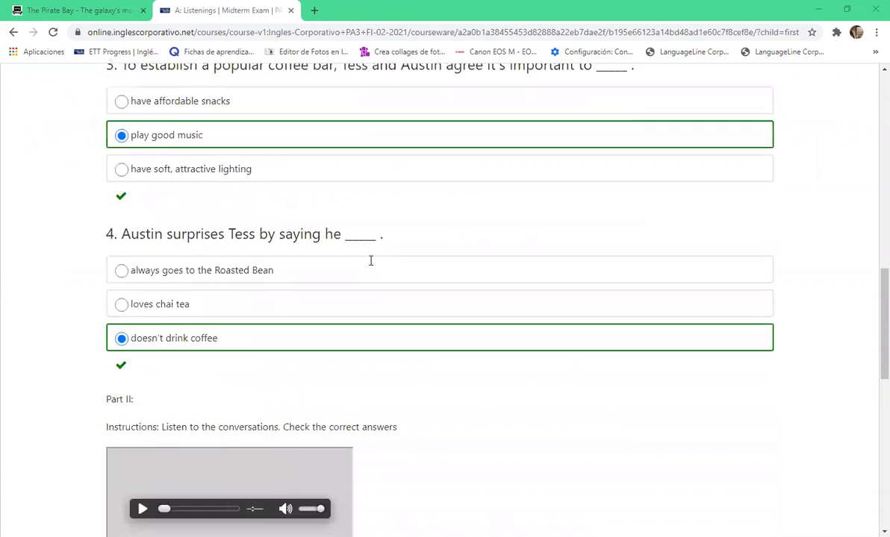
scroll(370, 261, "down", 4)
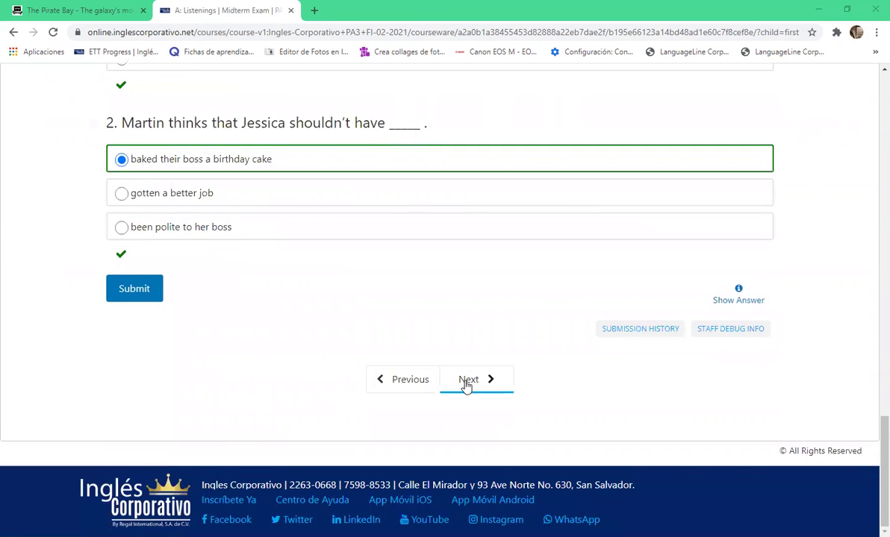
- Go to the B: Choose the correct words unit and answer question 1 with "Once" and question 2 with "The moment"
left_click(465, 382)
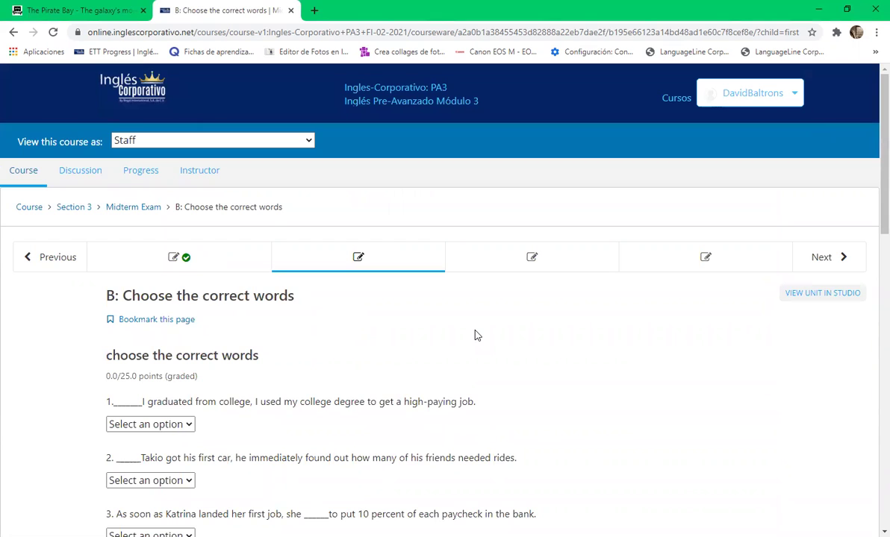
scroll(475, 335, "down", 4)
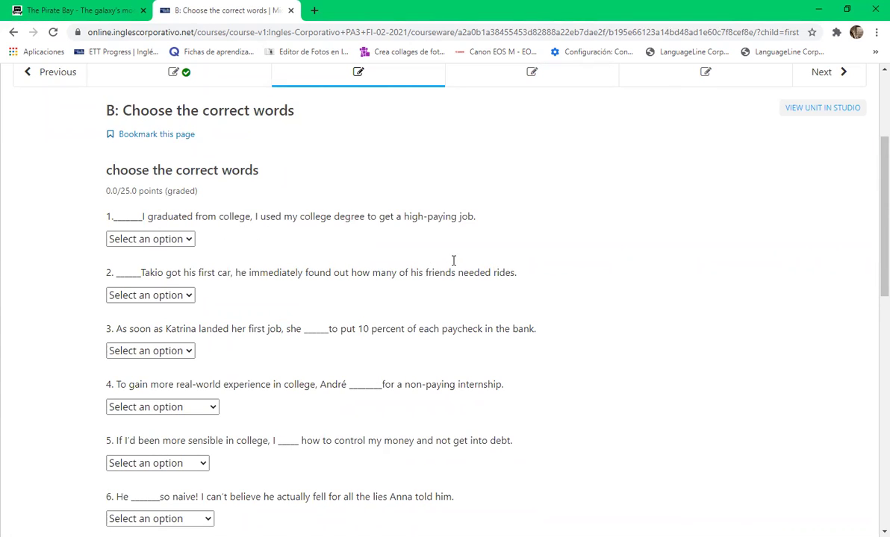
left_click(188, 240)
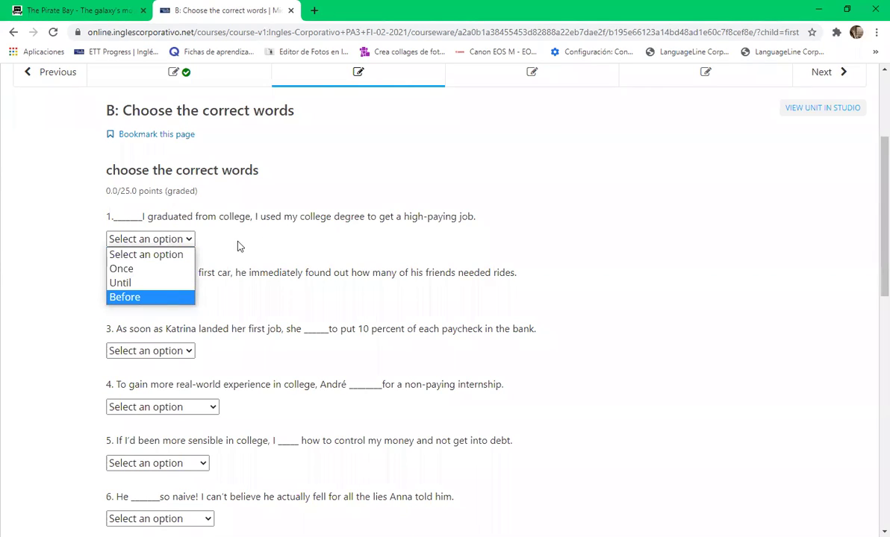
left_click(139, 269)
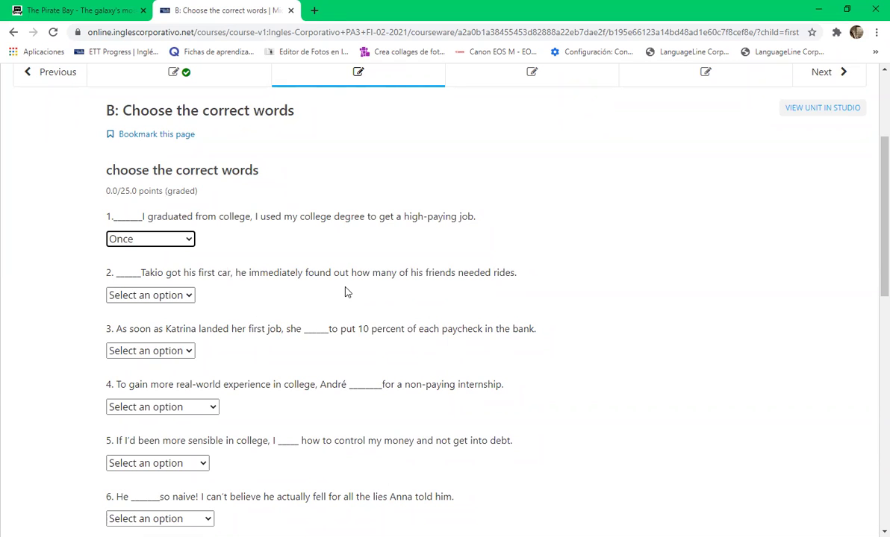
left_click(184, 299)
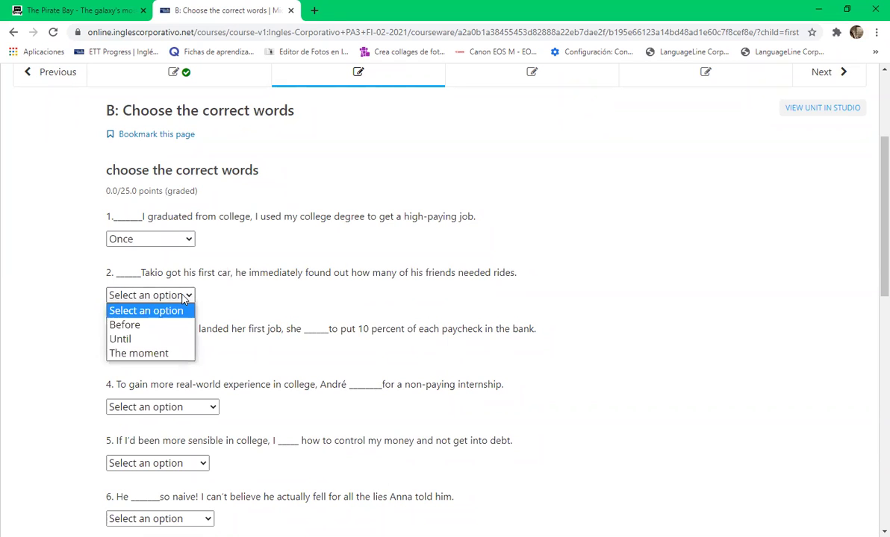
left_click(169, 355)
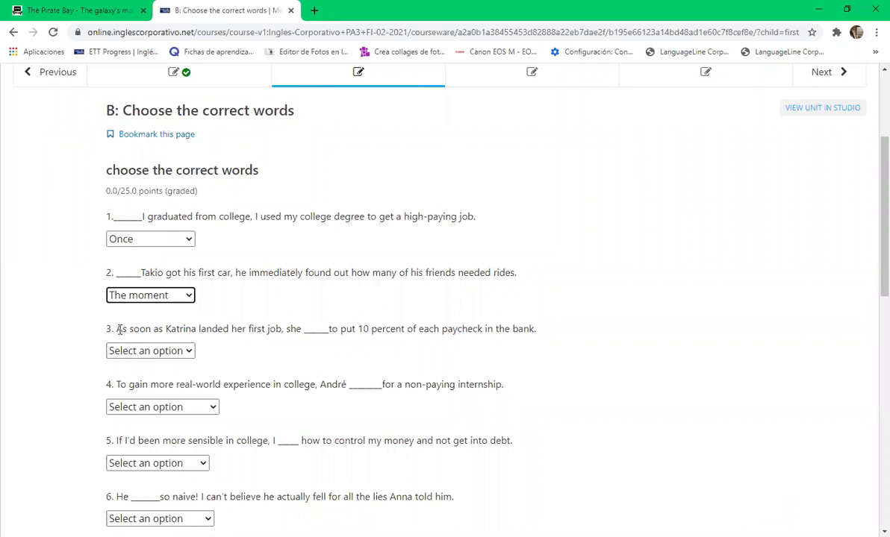
- Read through the sentence about Katrina's first job in question 3 and answer it with "decided"
left_click_drag(114, 330, 302, 328)
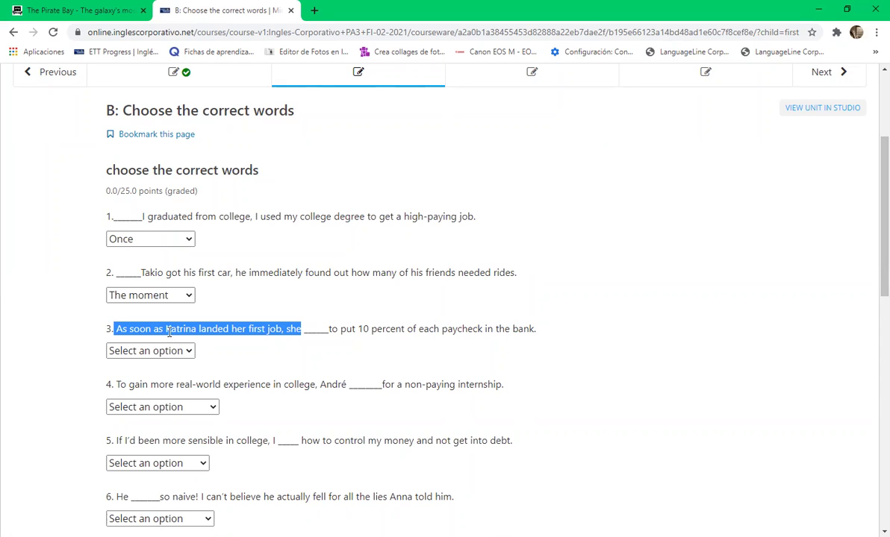
left_click_drag(304, 330, 327, 333)
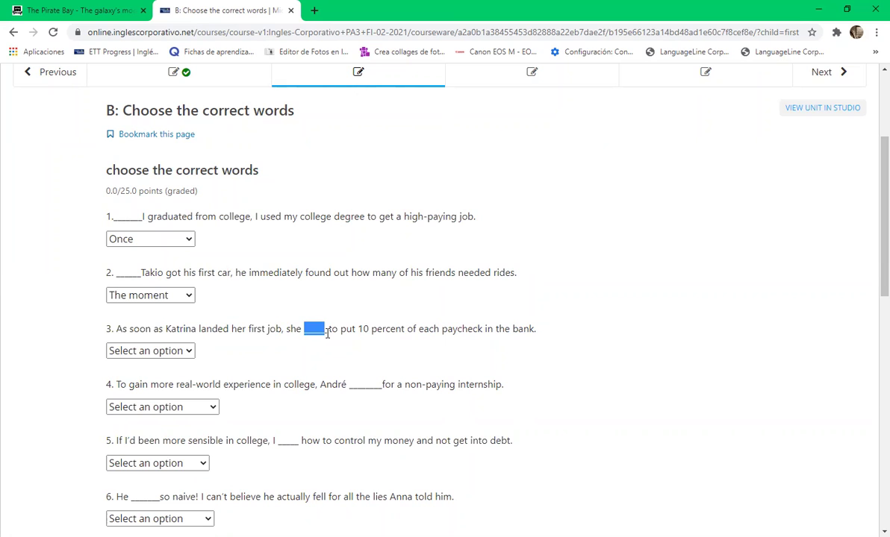
left_click_drag(328, 331, 358, 330)
left_click_drag(459, 351, 548, 332)
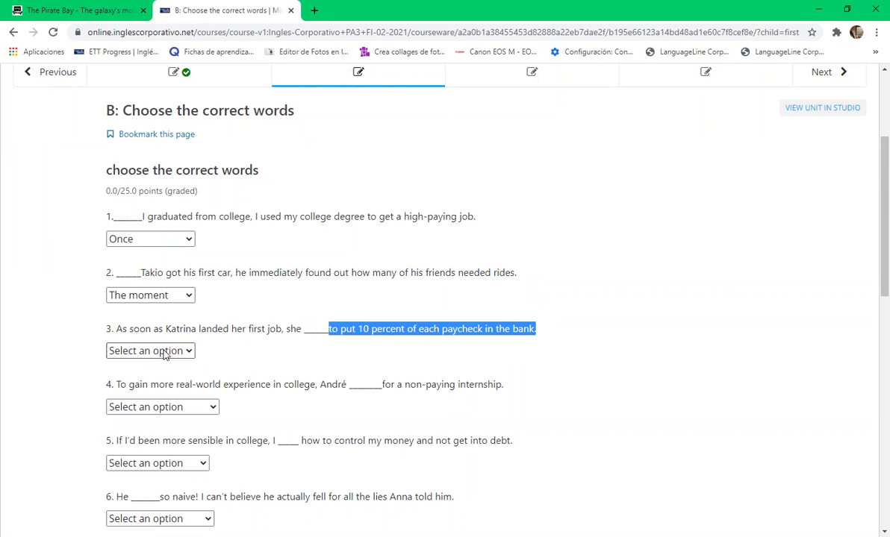
left_click(190, 352)
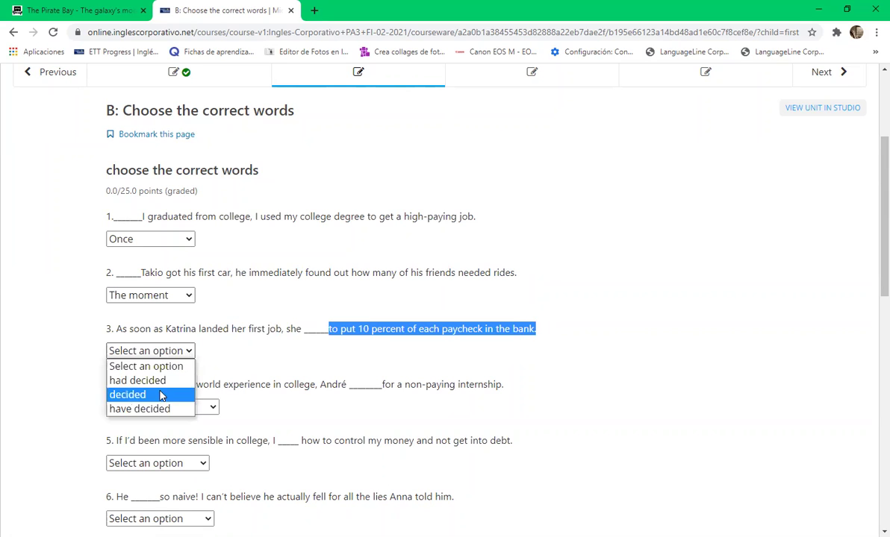
left_click(120, 395)
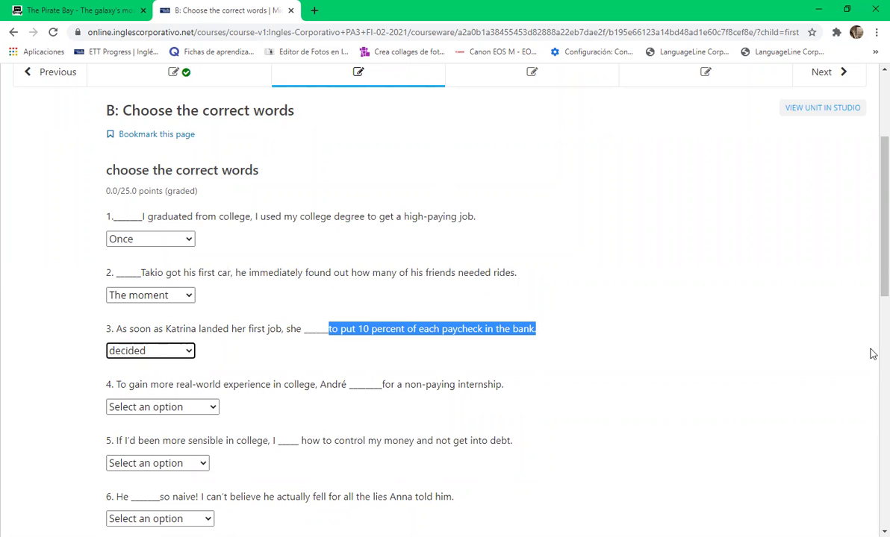
- Answer question 4, about gaining real-world experience in college, with "should have applied"
scroll(444, 376, "down", 7)
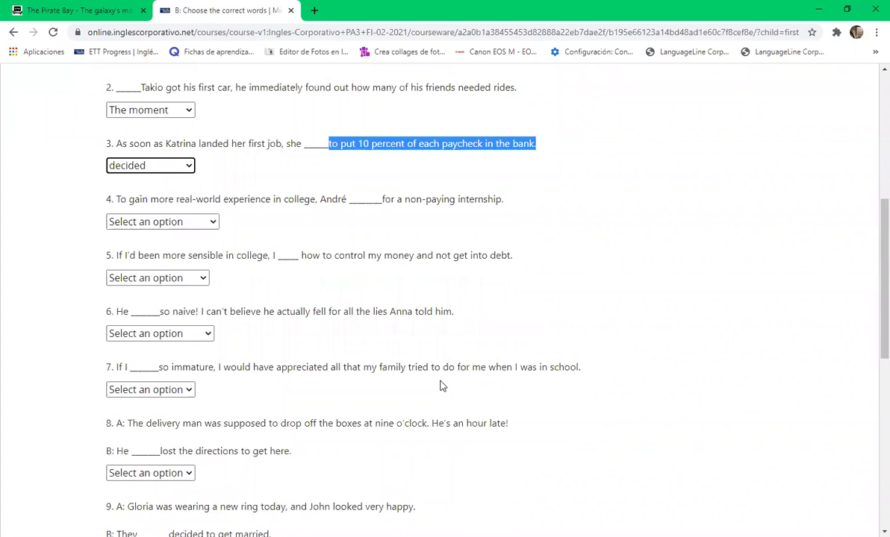
scroll(440, 389, "up", 7)
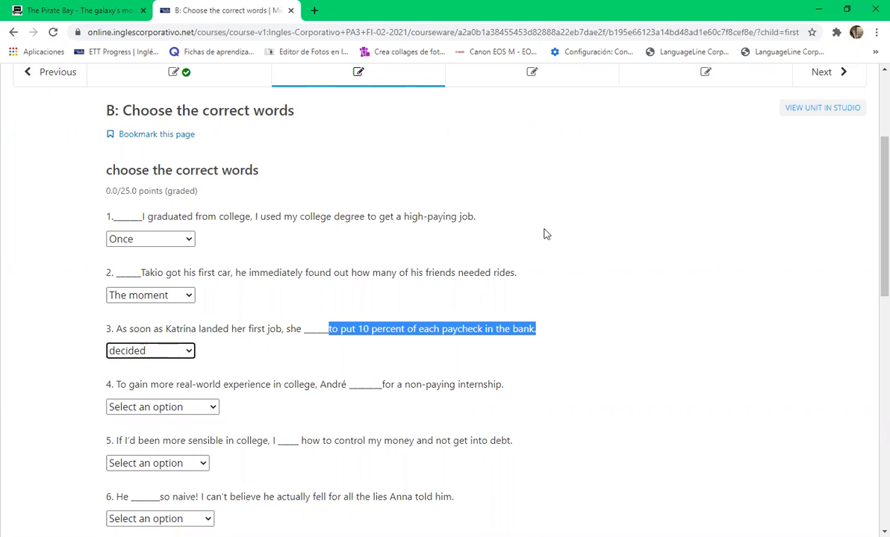
left_click(212, 409)
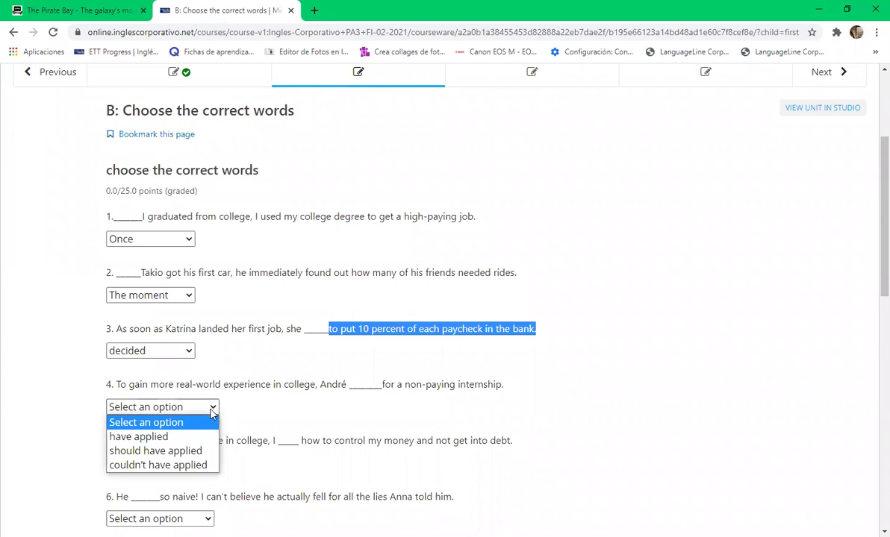
left_click(190, 453)
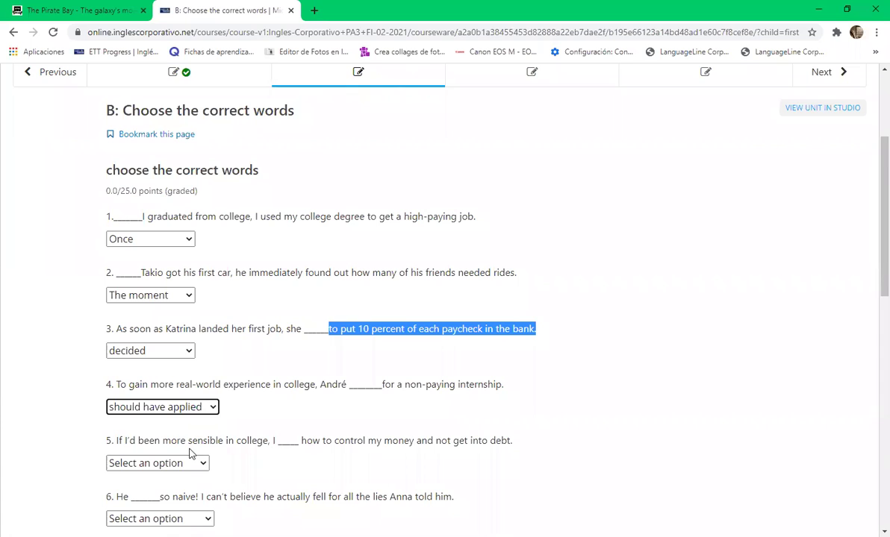
scroll(404, 422, "down", 2)
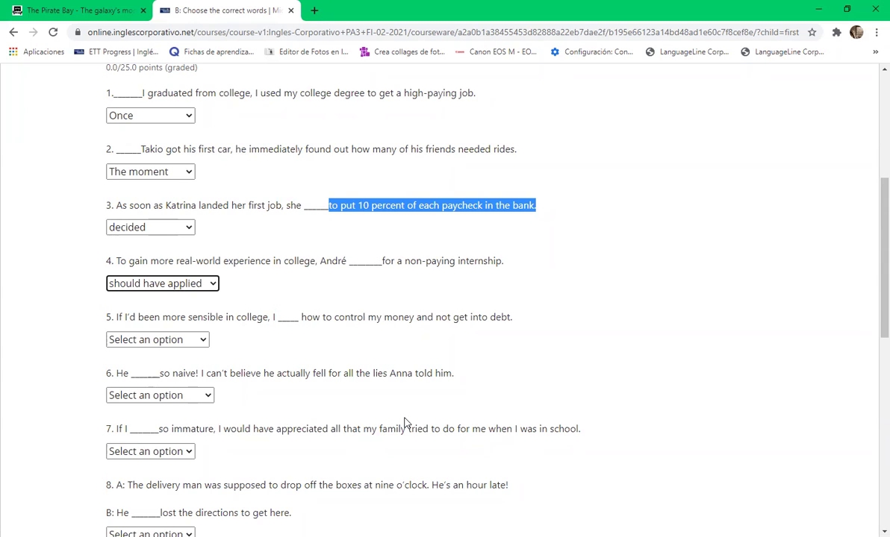
left_click(212, 284)
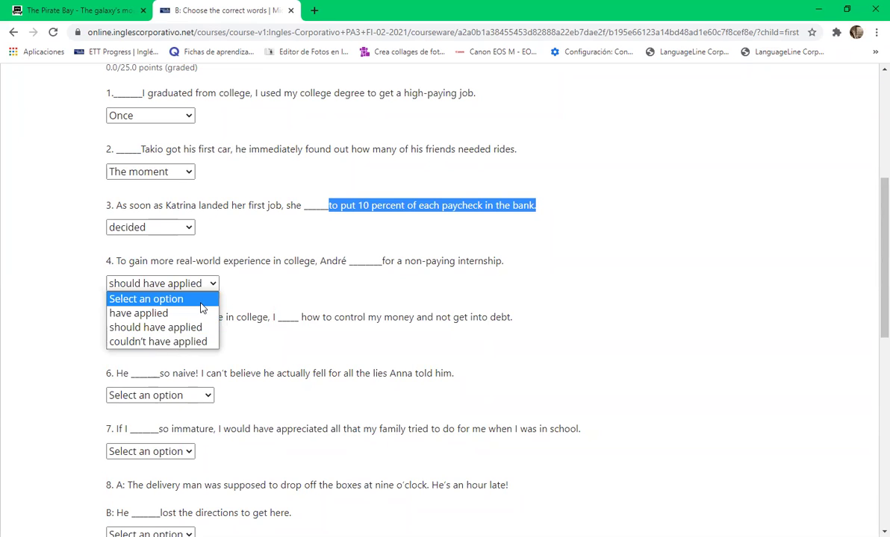
left_click(185, 330)
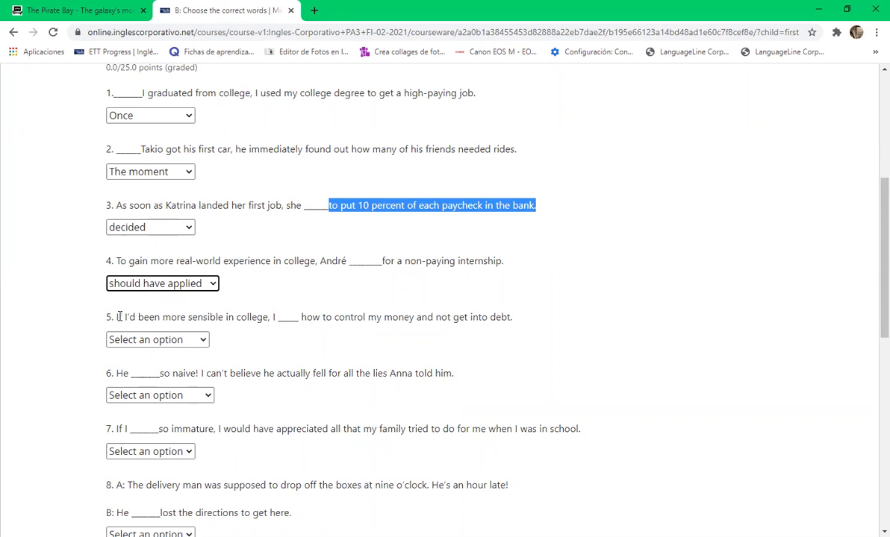
- Answer question 5, about being more sensible in college, with "could have learned"
left_click(202, 341)
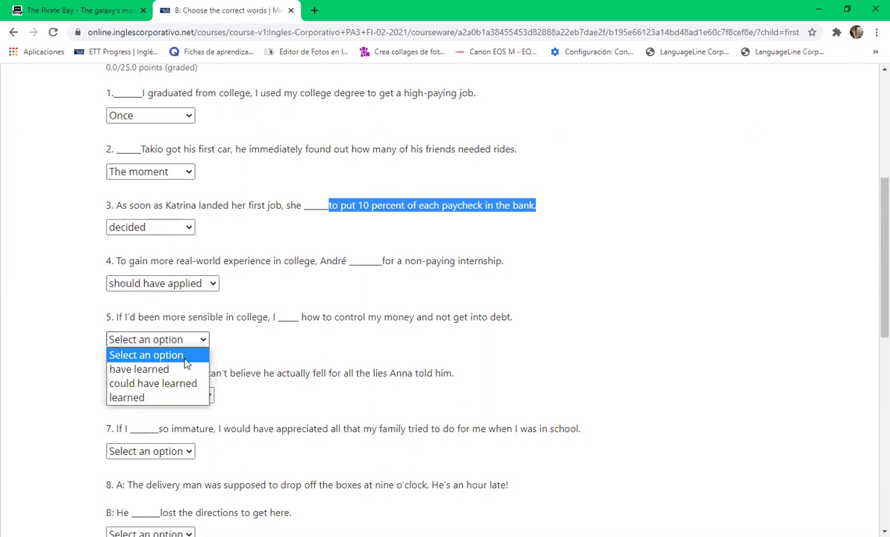
left_click(176, 383)
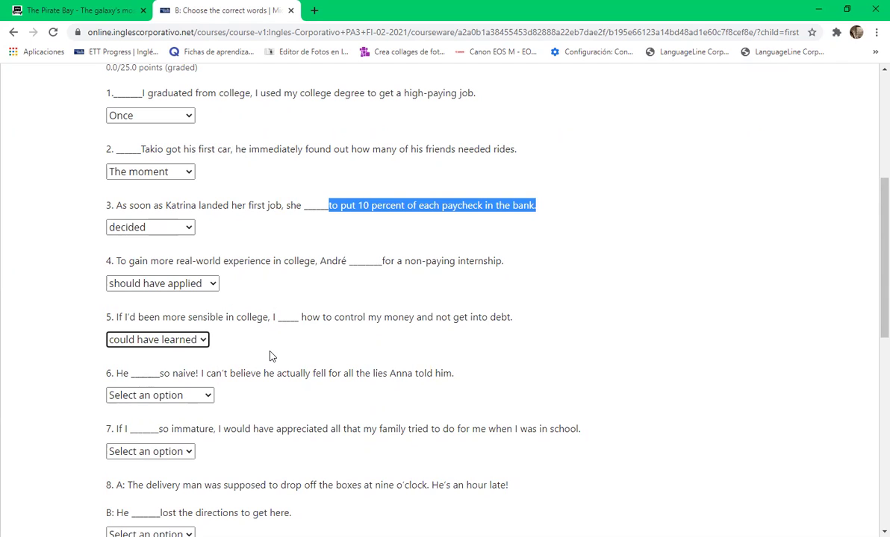
left_click(201, 342)
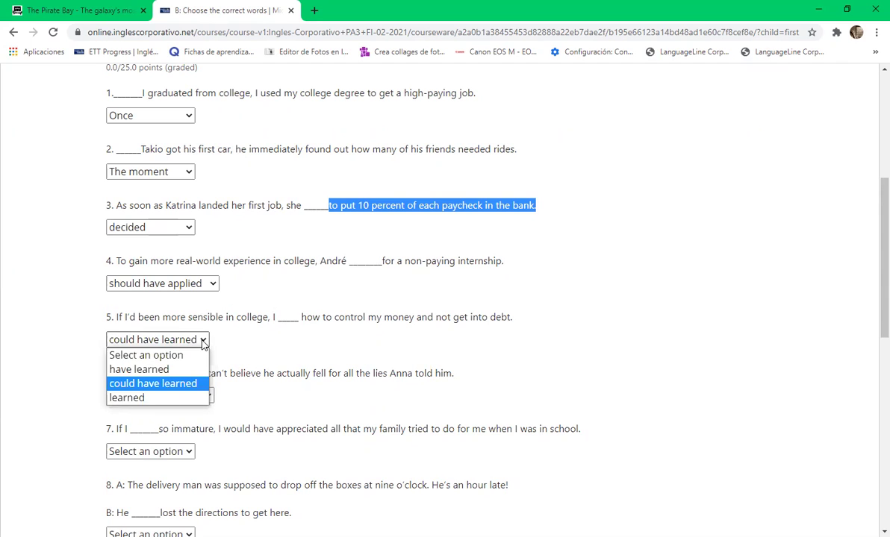
left_click(202, 341)
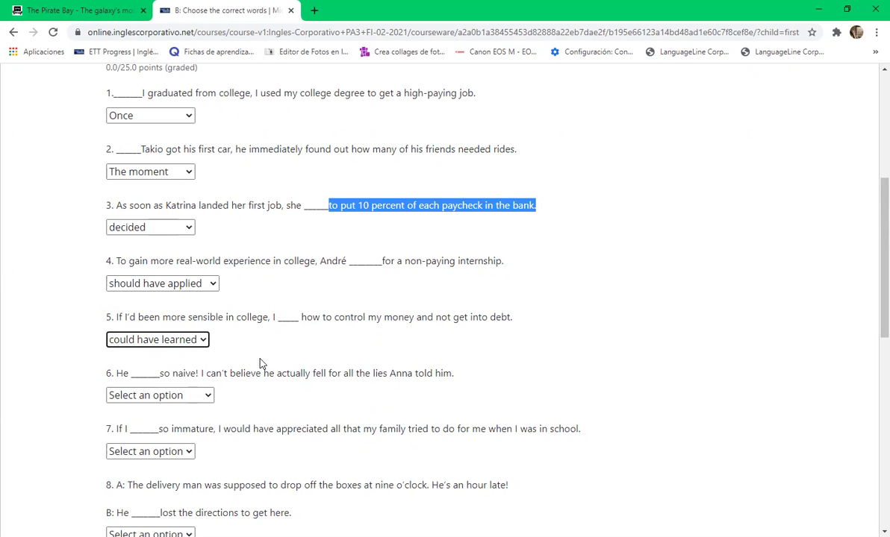
- Answer question 6, the sentence about being so naive, with "shouldn't have"
scroll(261, 363, "down", 2)
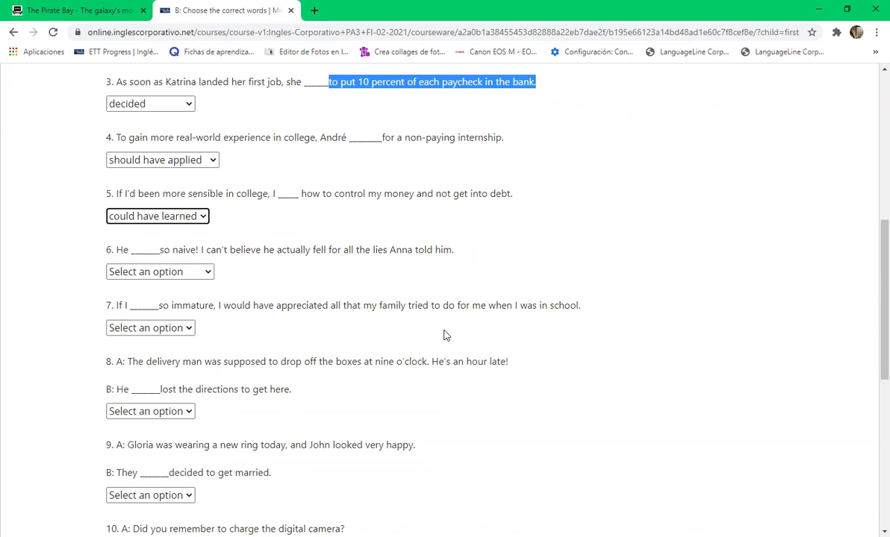
left_click(186, 275)
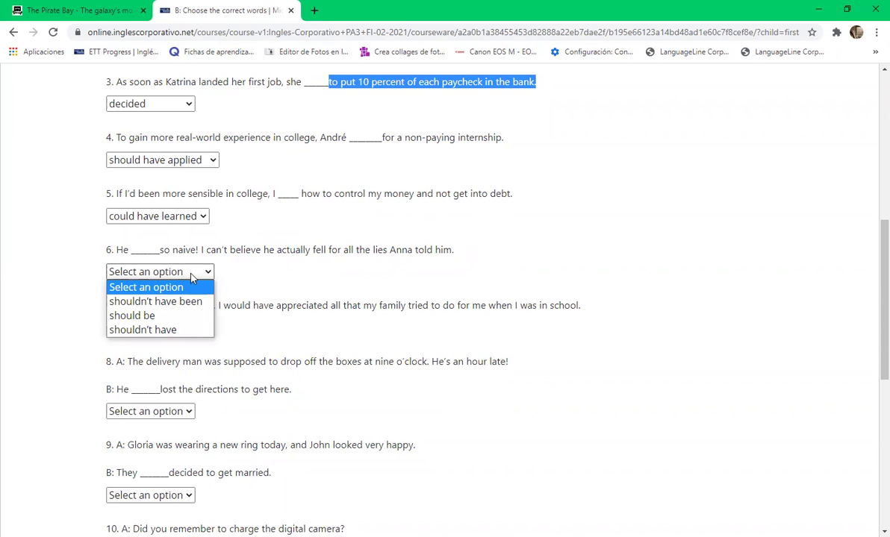
left_click(178, 329)
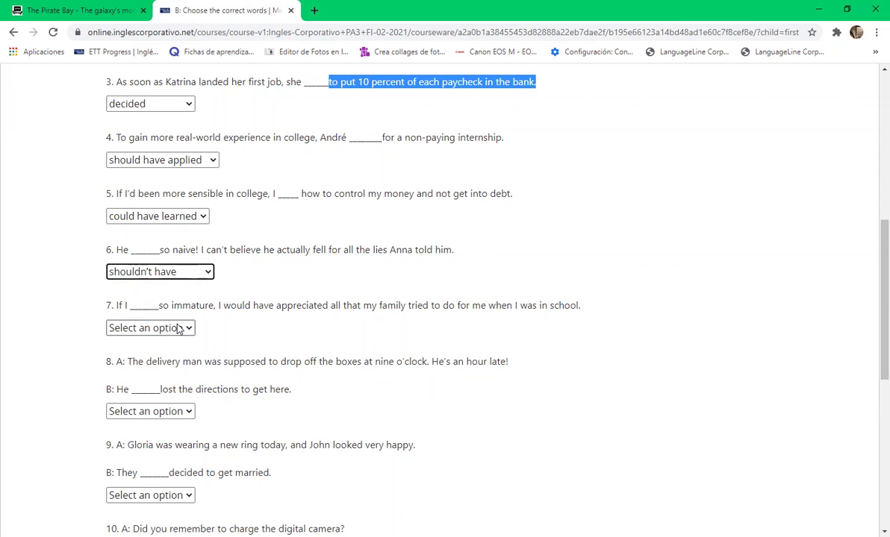
- Answer question 7, the sentence about being so immature, with "hadn't been"
left_click(179, 329)
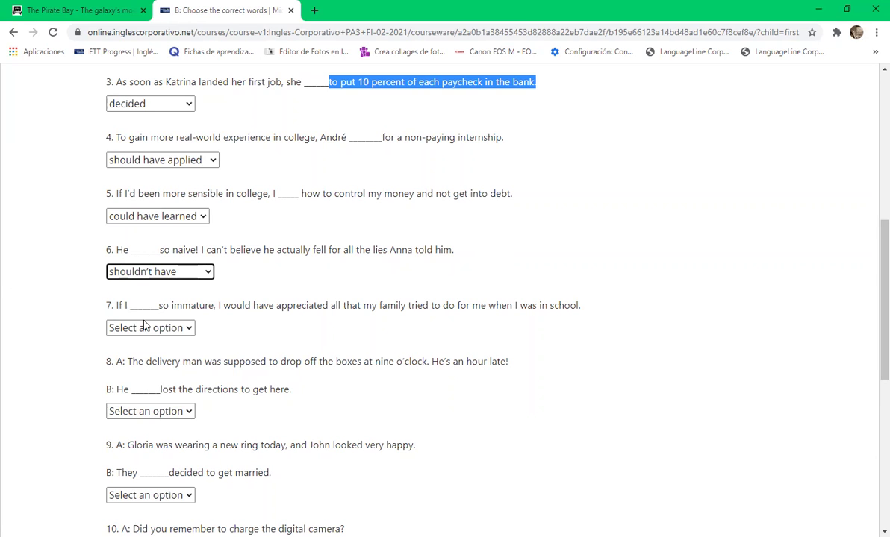
left_click(172, 328)
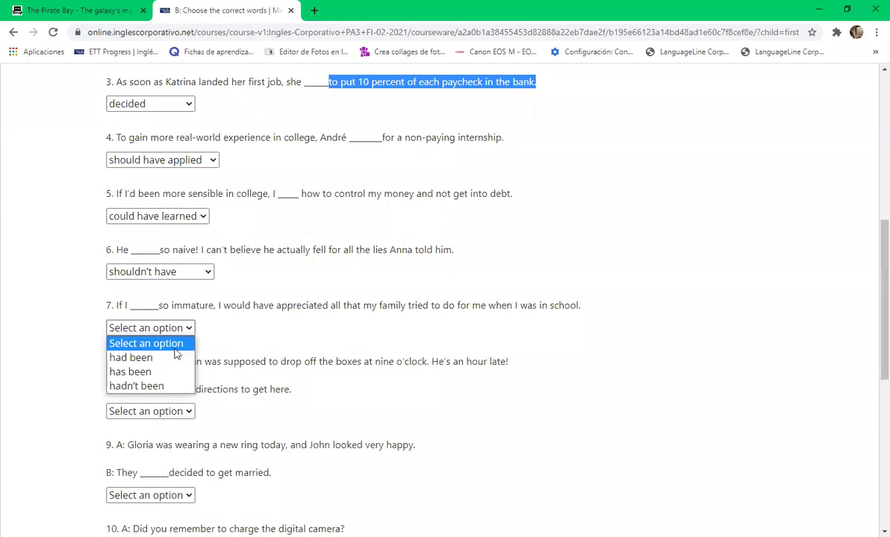
left_click(158, 386)
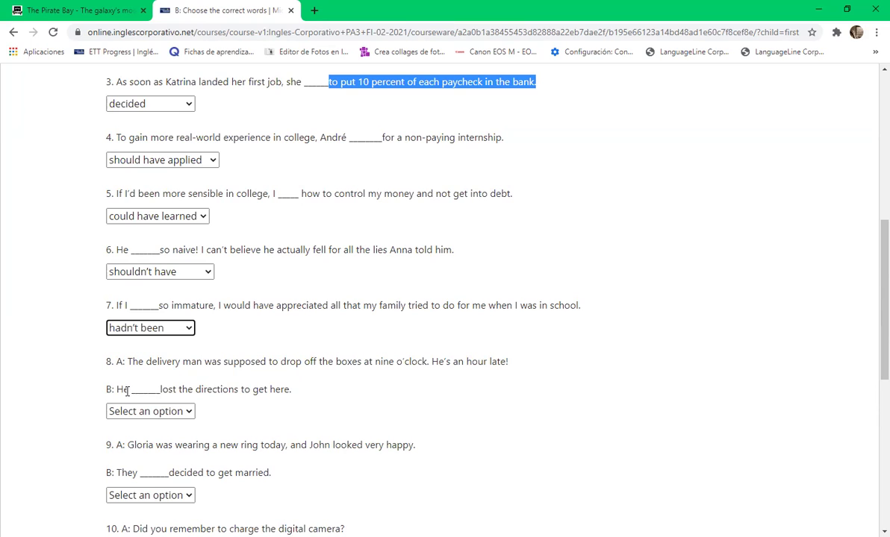
- Answer question 8, about the late delivery man losing the directions, with "might have"
left_click(174, 411)
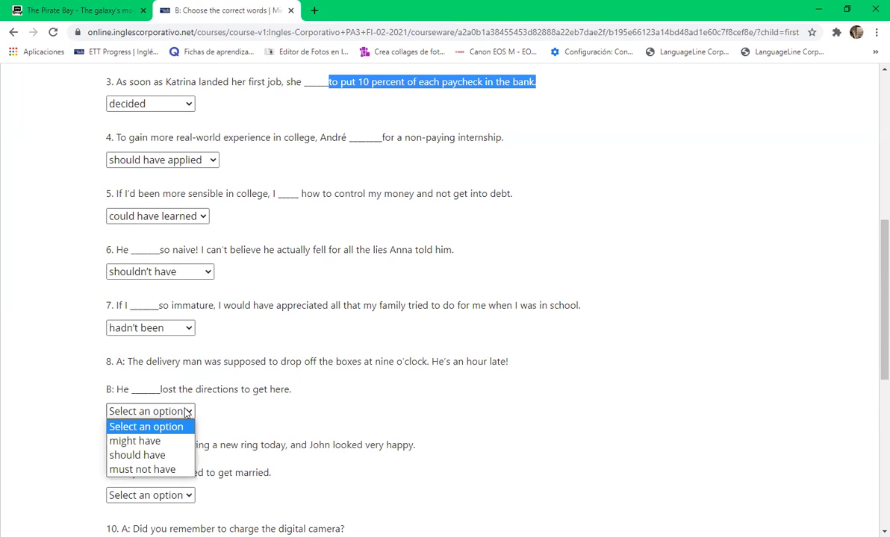
left_click(162, 445)
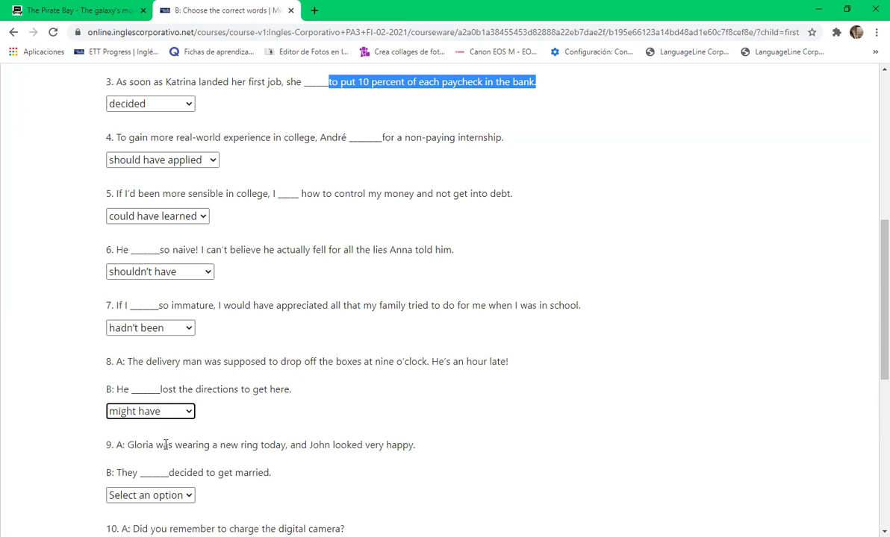
left_click(258, 409)
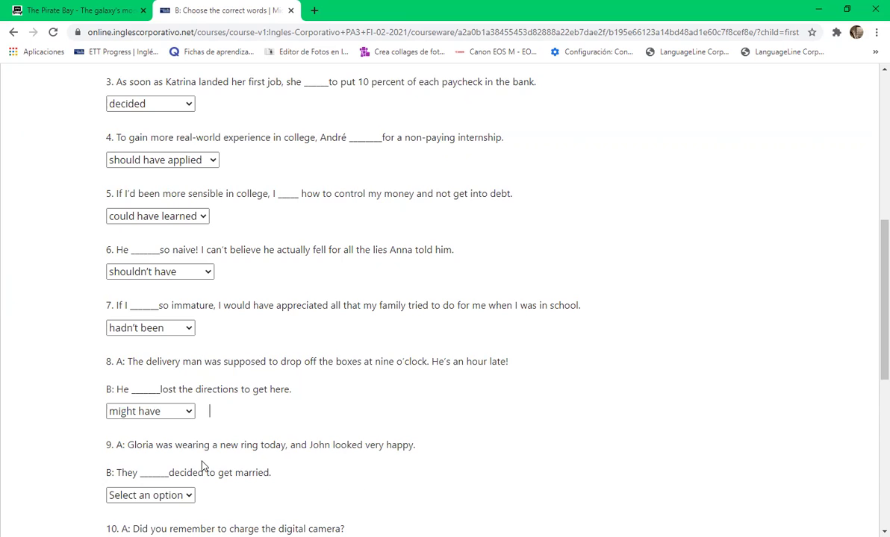
- Answer question 9, about the couple deciding to get married, with "must have"
left_click(190, 496)
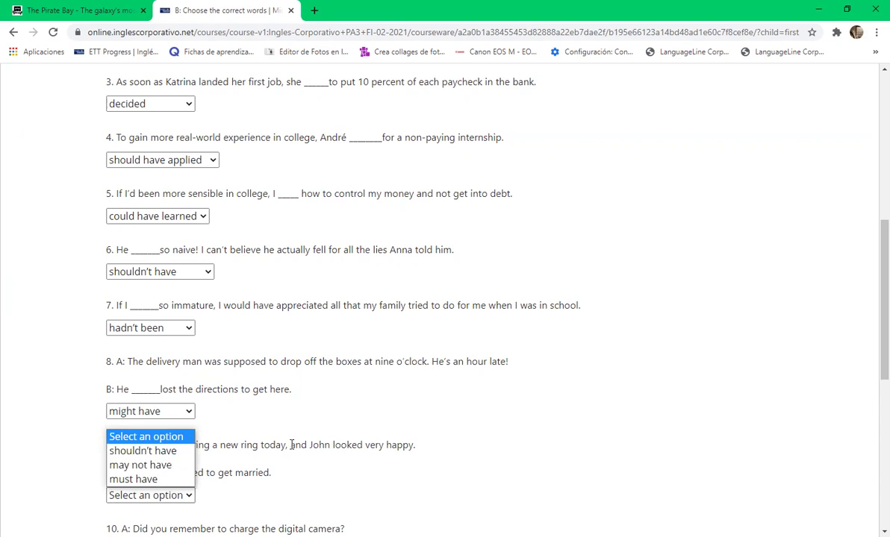
left_click(291, 492)
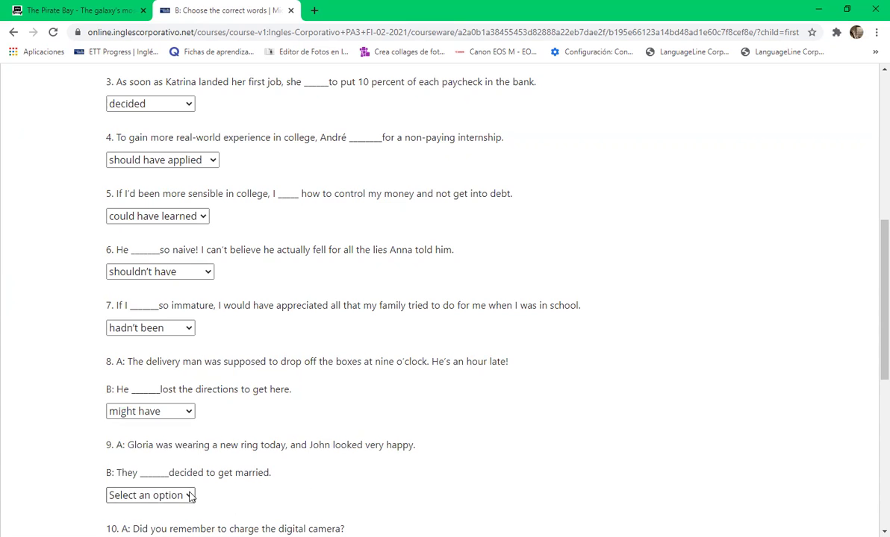
left_click(185, 495)
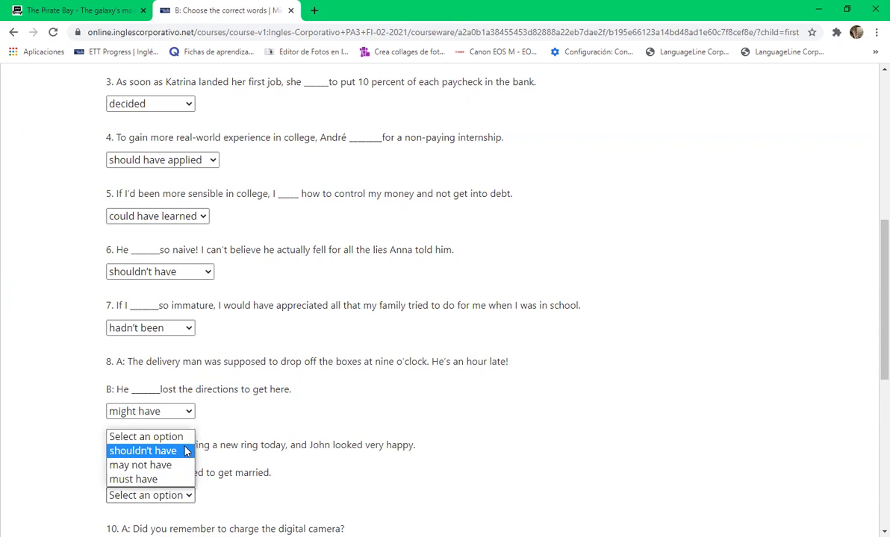
left_click(146, 480)
scroll(353, 478, "down", 2)
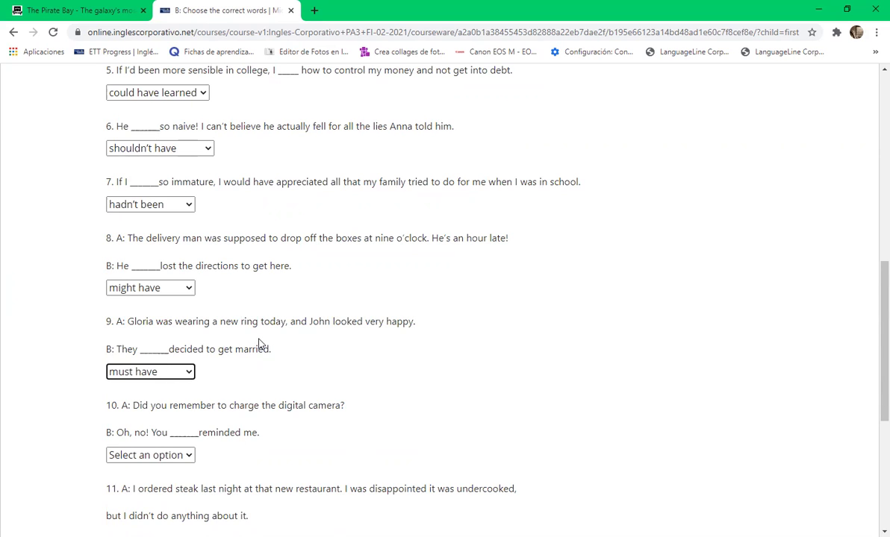
- Answer question 10, about the reminder to charge the digital camera, with "should have"
left_click(448, 420)
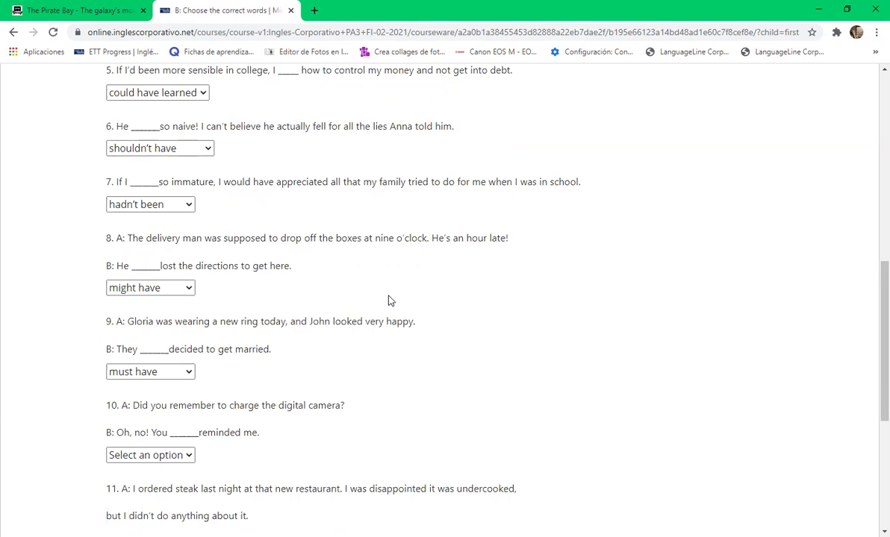
scroll(388, 305, "down", 3)
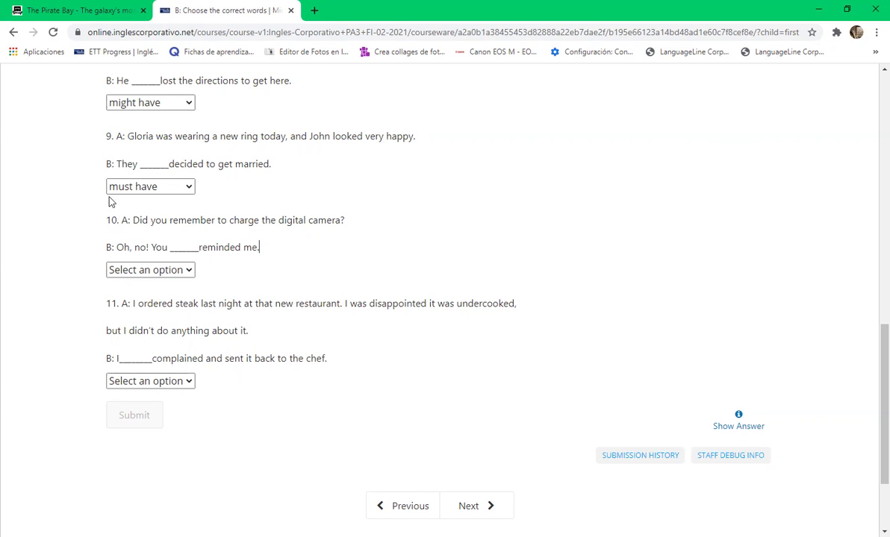
left_click(161, 269)
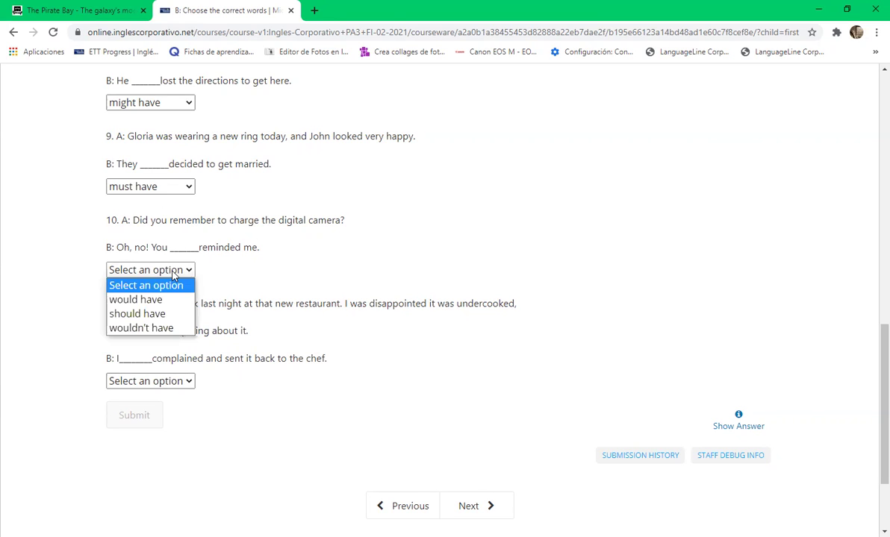
left_click(172, 317)
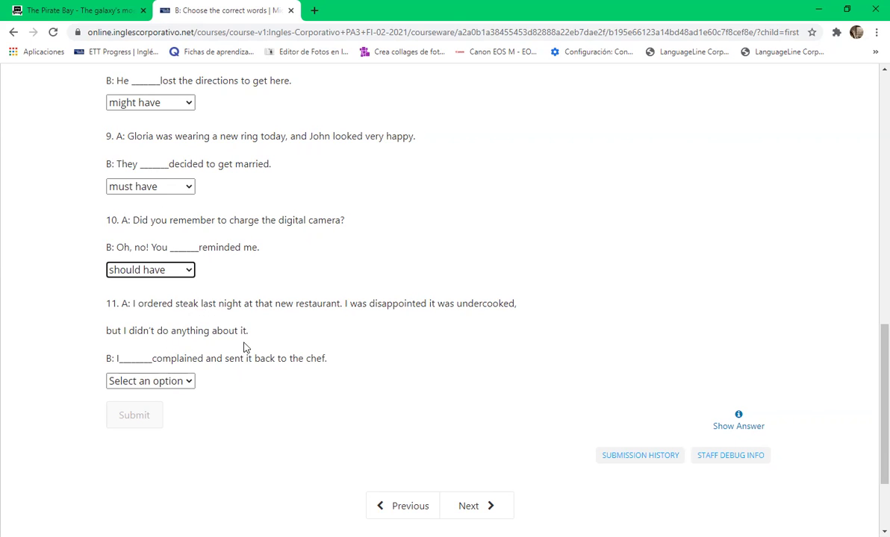
- Answer question 11, about the undercooked steak, with "should have" and submit the section for grading
left_click(186, 381)
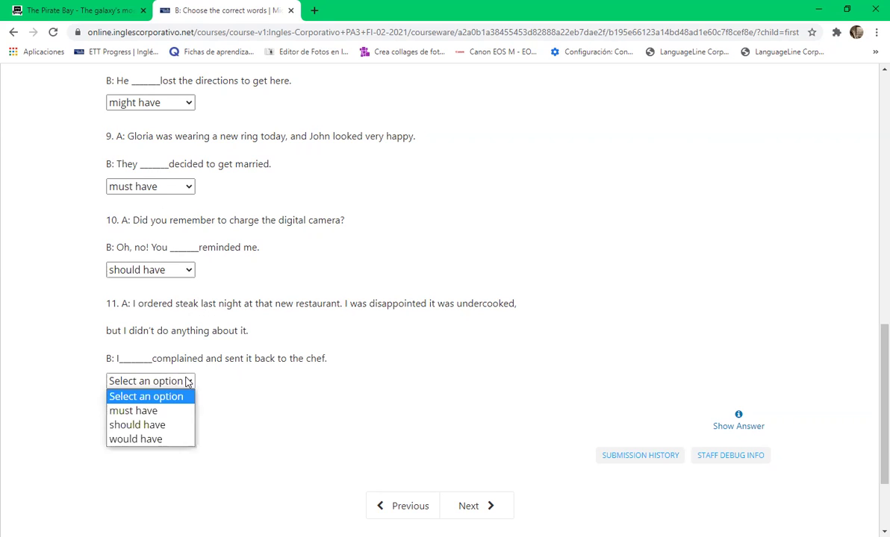
left_click(145, 425)
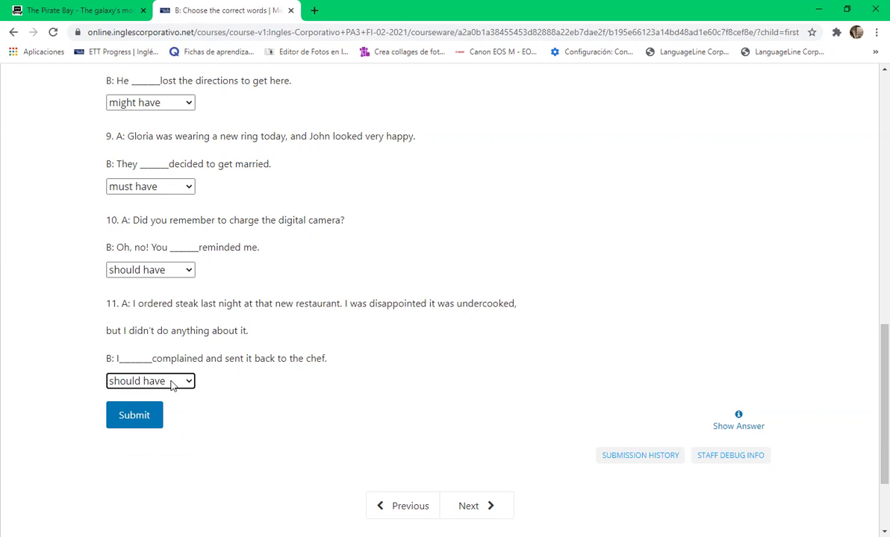
left_click(146, 416)
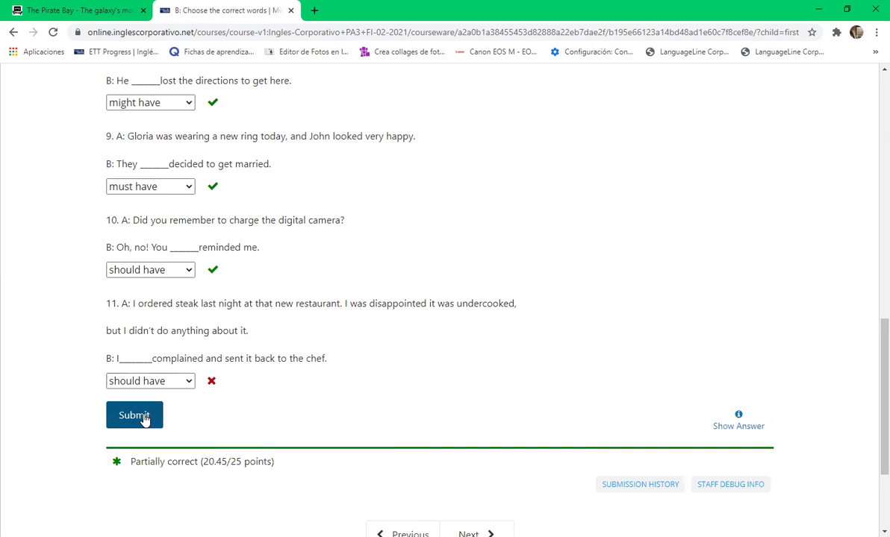
- Change the answer to question 11, about complaining to the chef, to "would have"
left_click(188, 384)
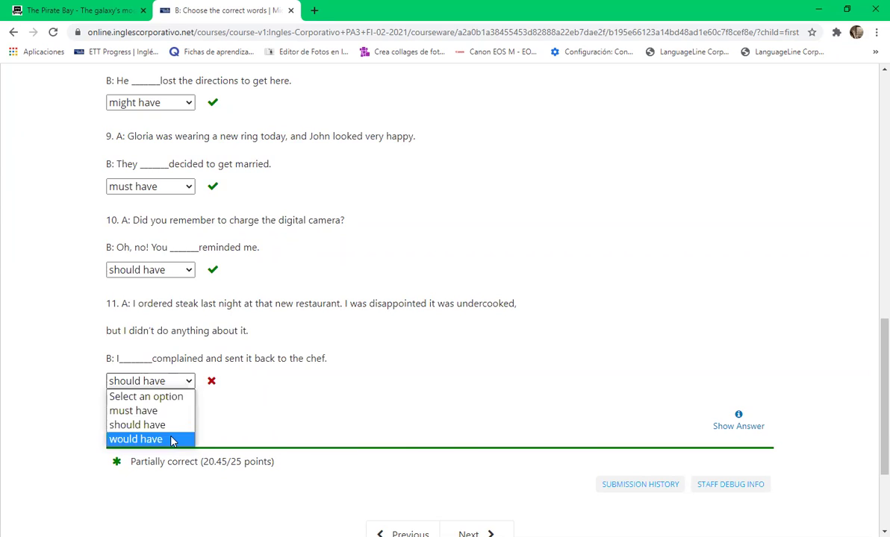
left_click(171, 441)
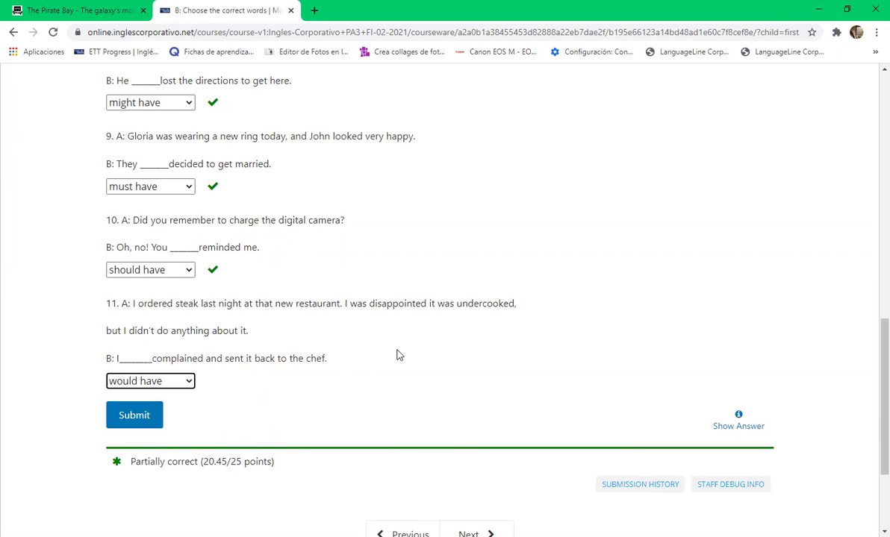
scroll(398, 355, "up", 3)
scroll(398, 355, "down", 5)
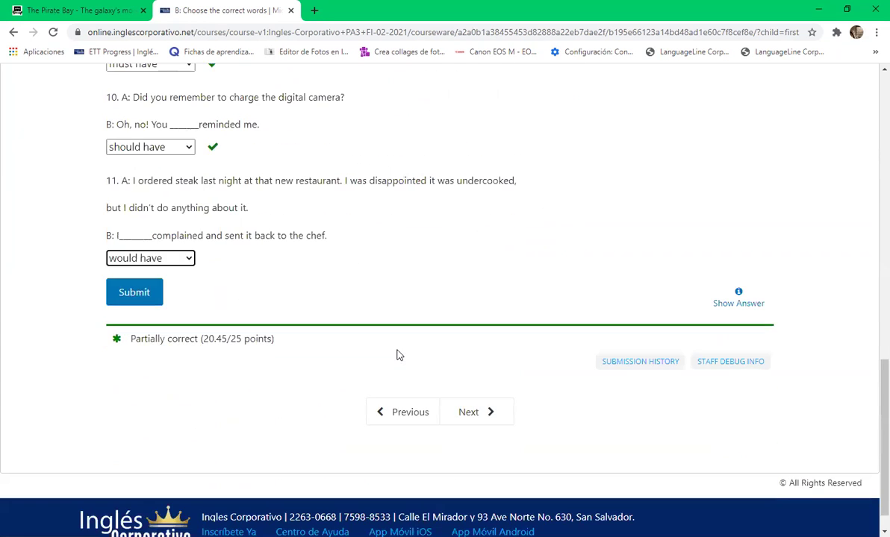
scroll(398, 355, "down", 1)
scroll(398, 355, "up", 2)
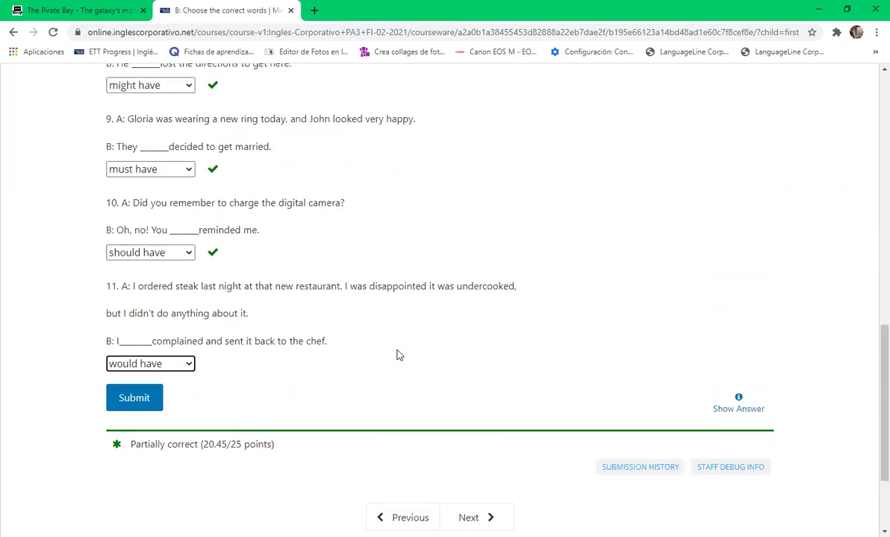
scroll(398, 356, "up", 1)
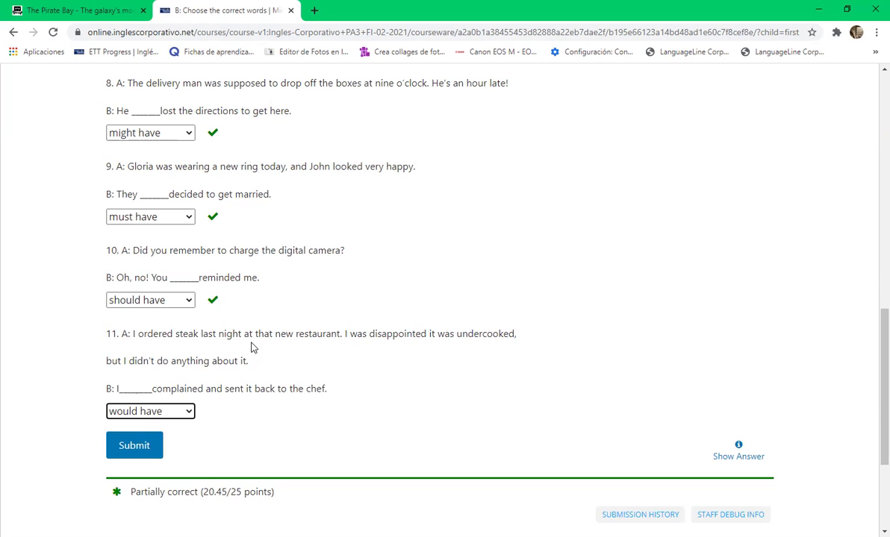
scroll(252, 347, "down", 1)
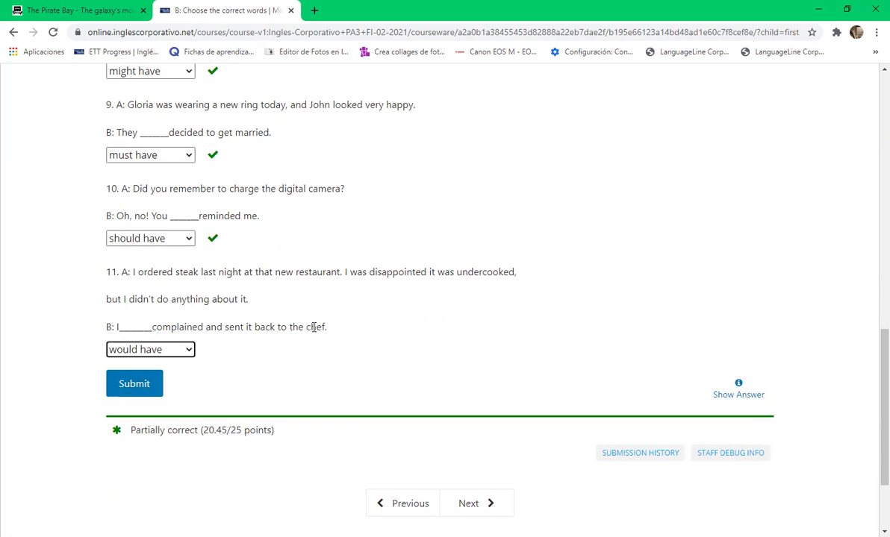
- Go to section "C: Complete the sentences" and read the Part I instructions and word list
left_click(478, 505)
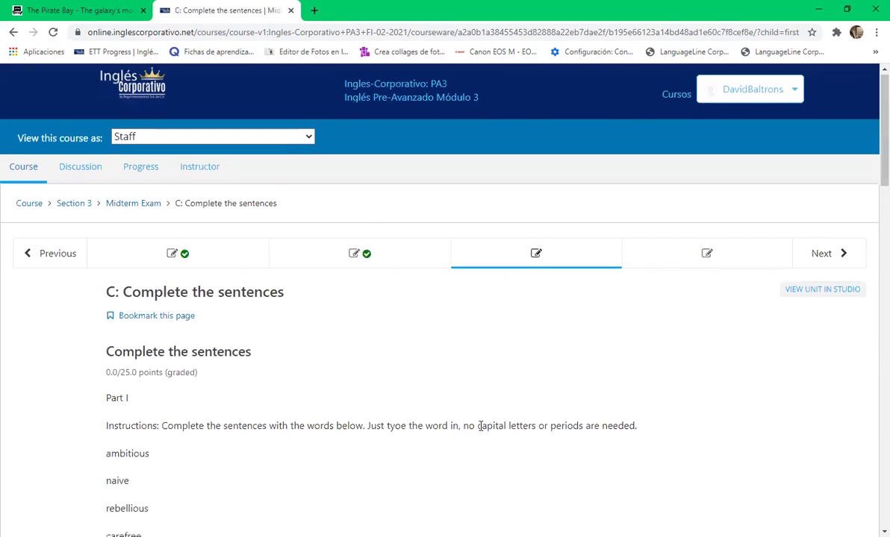
scroll(481, 427, "down", 2)
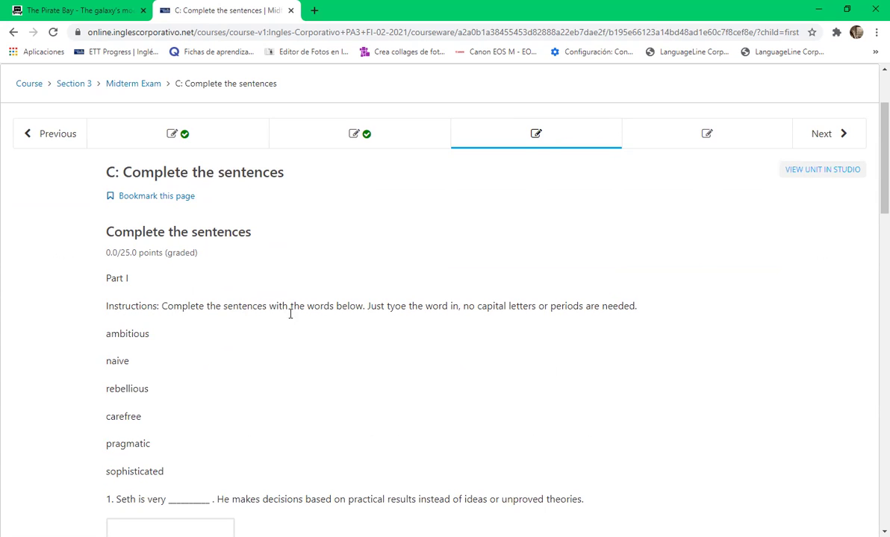
scroll(377, 331, "up", 1)
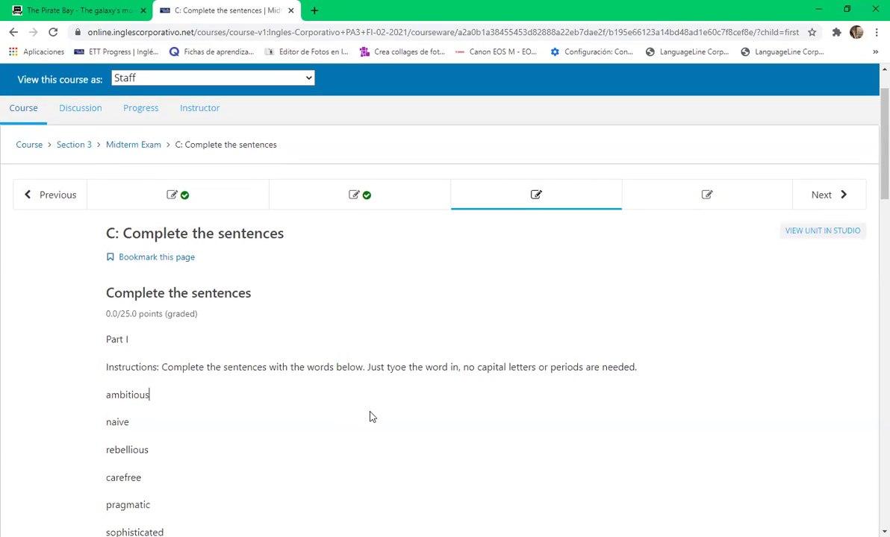
scroll(371, 416, "down", 3)
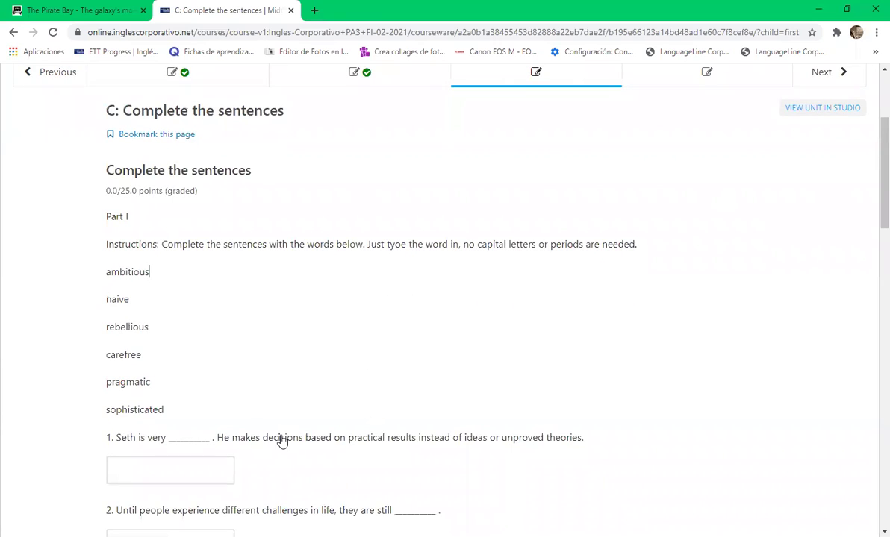
scroll(258, 440, "down", 1)
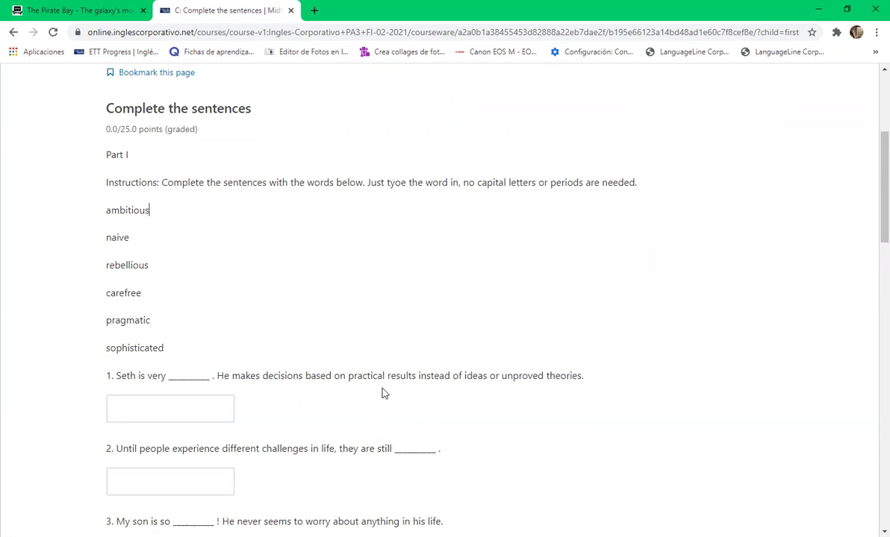
- Fill in question 1, about making decisions based on practical results, with "pragmatic"
left_click(181, 380)
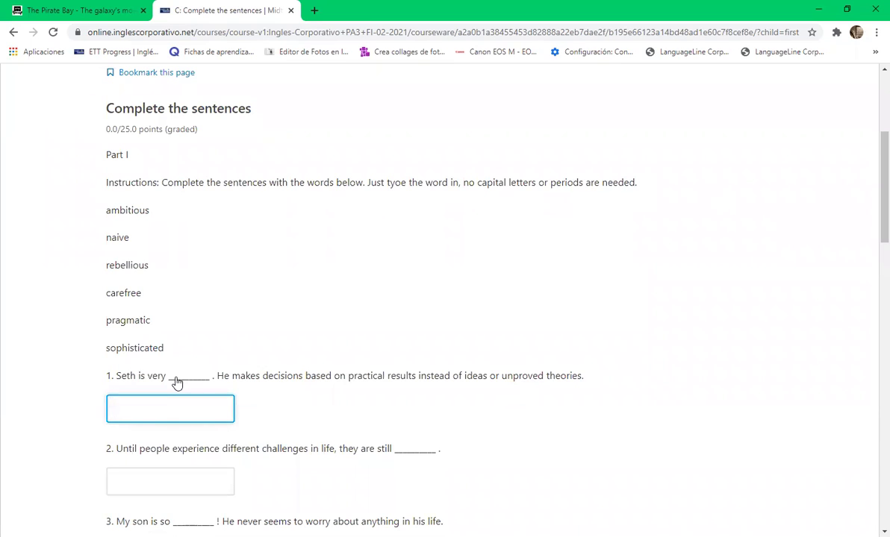
type("pragmatic")
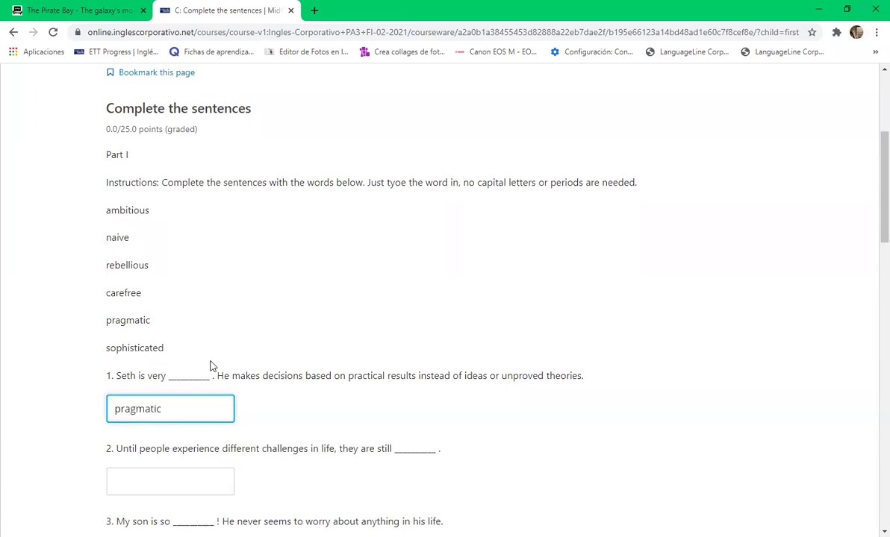
left_click(69, 434)
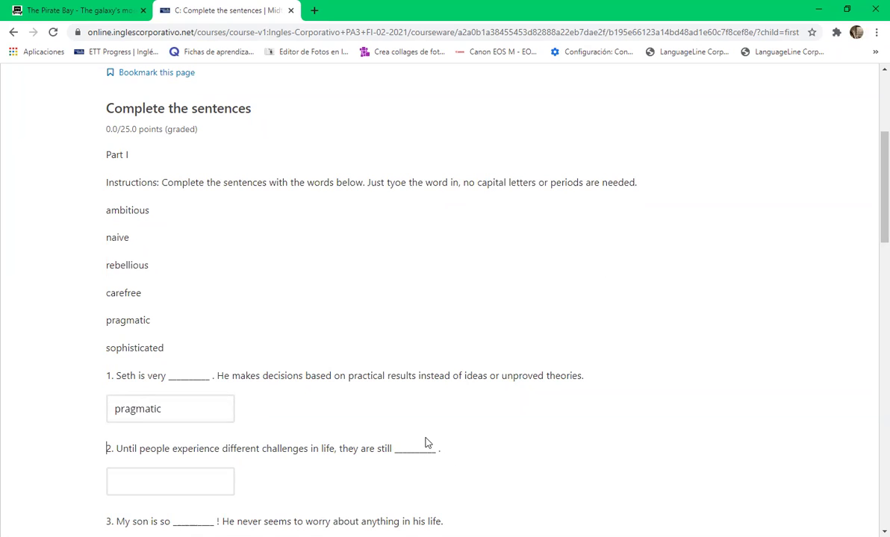
- Fill in question 2, about people who have not experienced challenges in life, with "naive"
key("Tab")
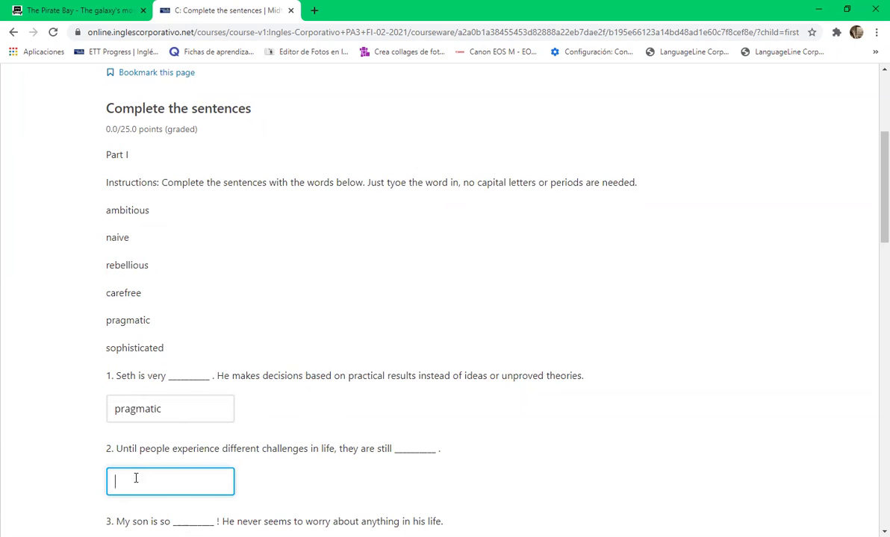
type("naive")
key("Tab")
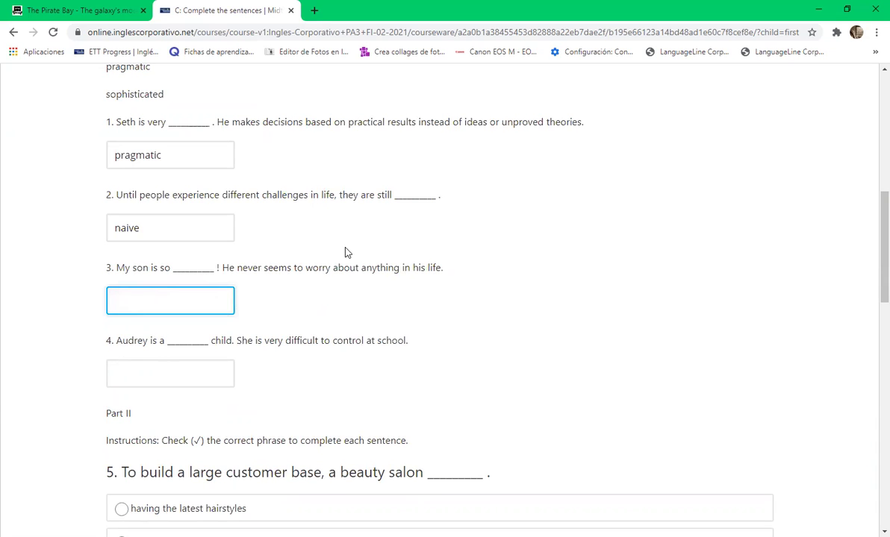
- Fill in question 3, about the son who never seems to worry, with "carefree"
scroll(313, 317, "down", 1)
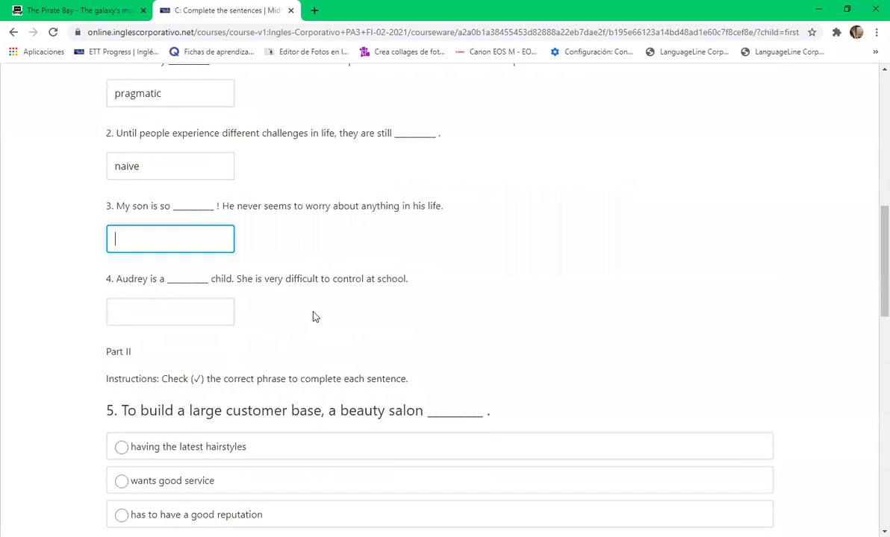
scroll(313, 317, "up", 3)
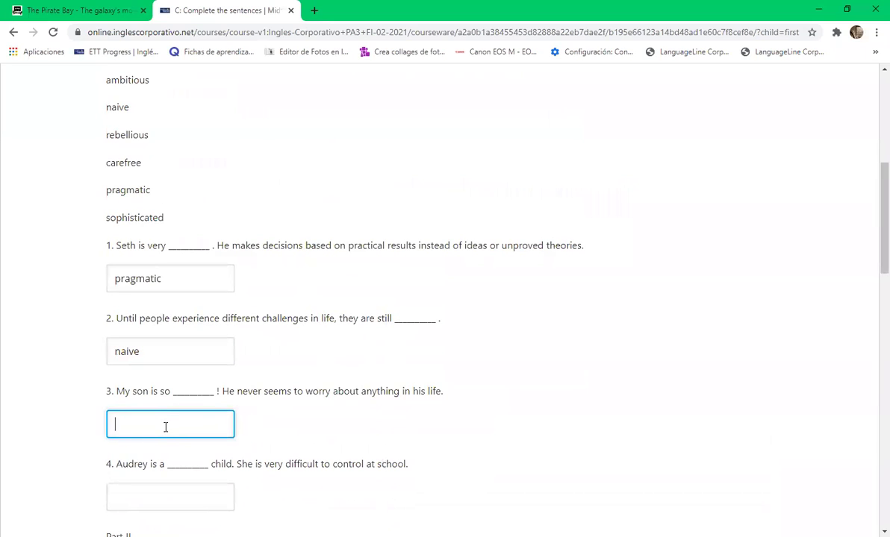
type("carefree")
- Fill in question 4, about the child who is difficult to control at school, with "rebellious" copied from the word list
left_click(209, 502)
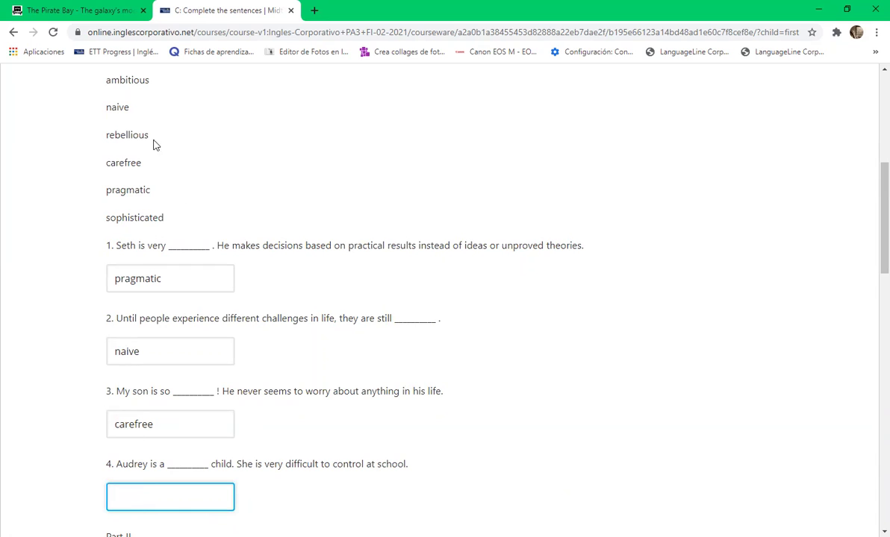
left_click_drag(149, 135, 104, 135)
right_click(120, 139)
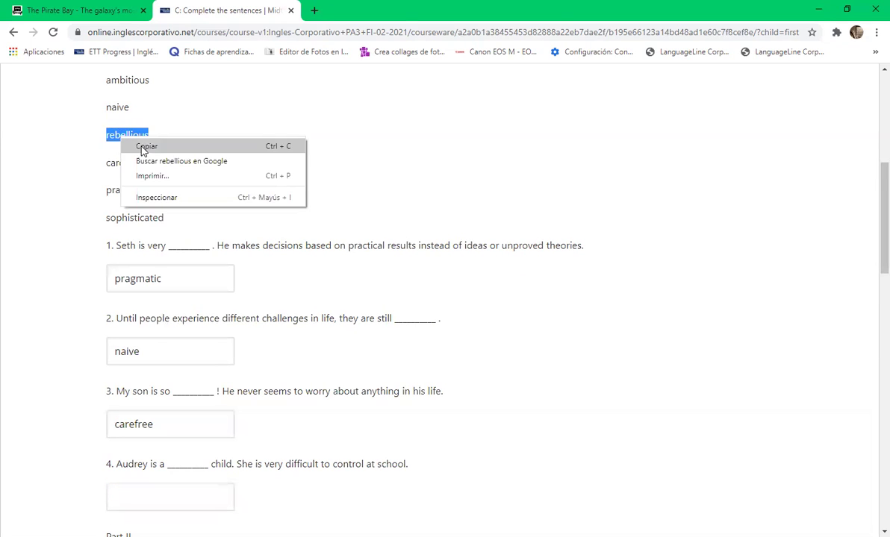
left_click(143, 147)
left_click(138, 498)
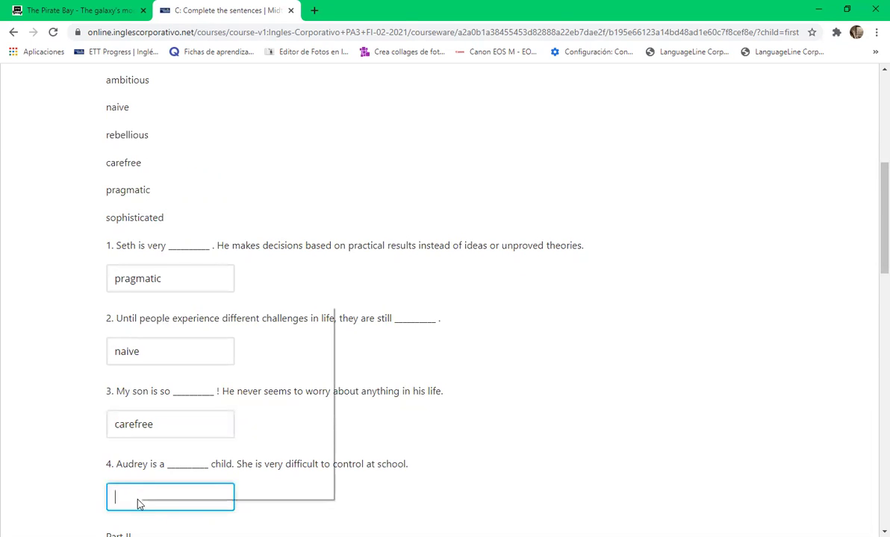
right_click(166, 500)
left_click(191, 403)
- Answer Part II question 5, about a beauty salon building a large customer base, with "has to have a good reputation"
scroll(532, 515, "down", 2)
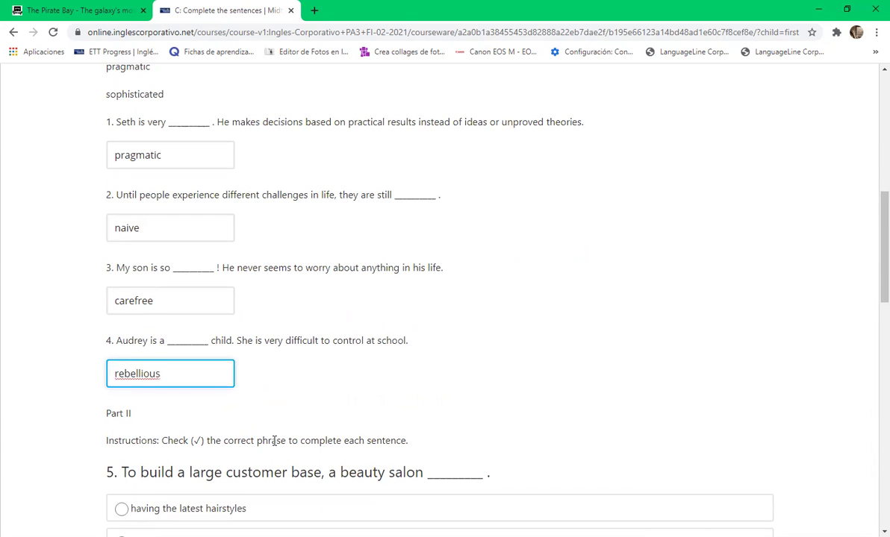
scroll(273, 440, "down", 1)
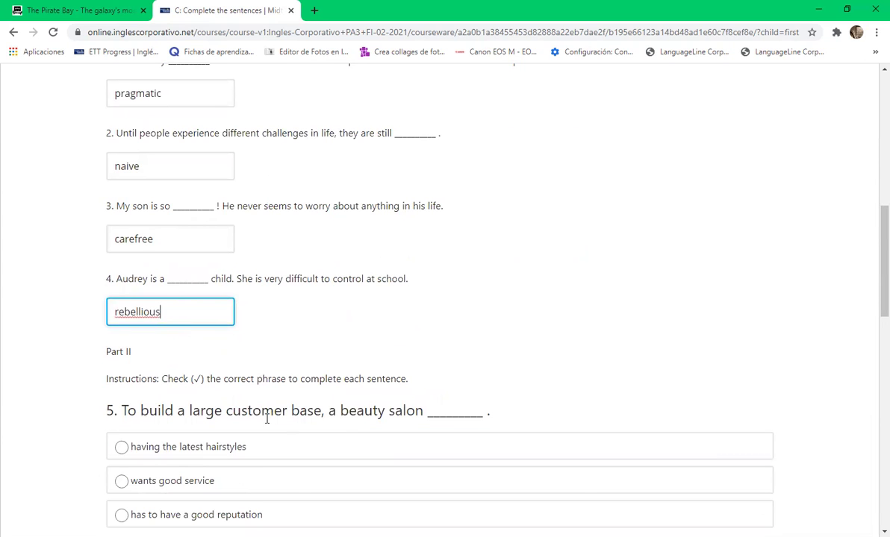
scroll(317, 399, "down", 1)
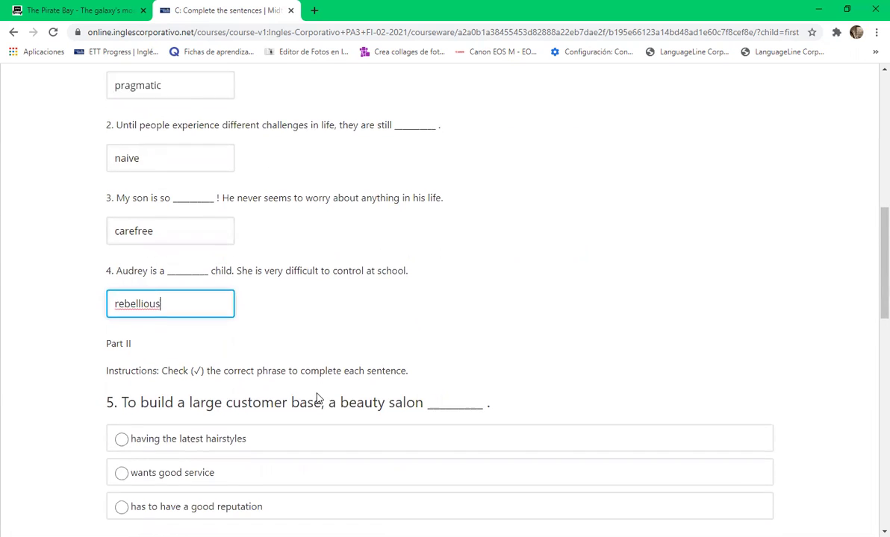
scroll(316, 400, "down", 1)
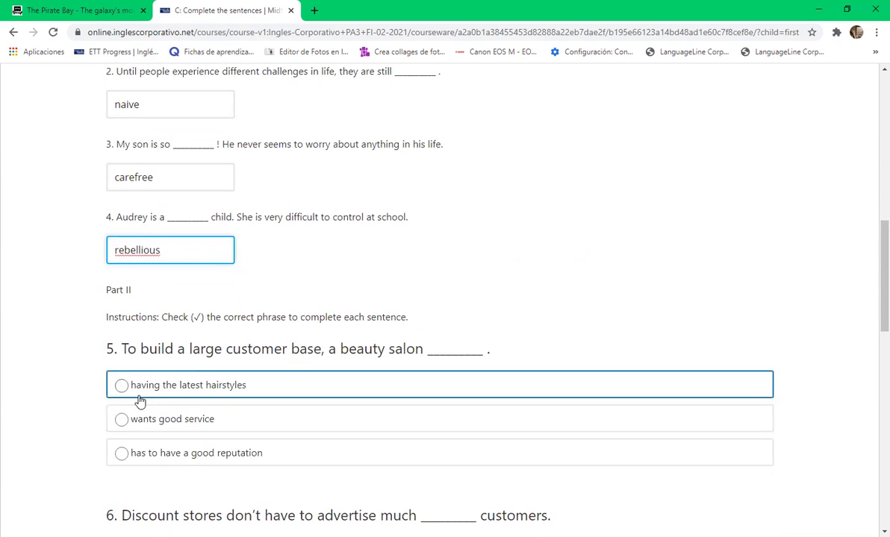
left_click(121, 453)
- Answer question 6, about discount stores not having to advertise much, with "in order to attract"
scroll(43, 419, "down", 3)
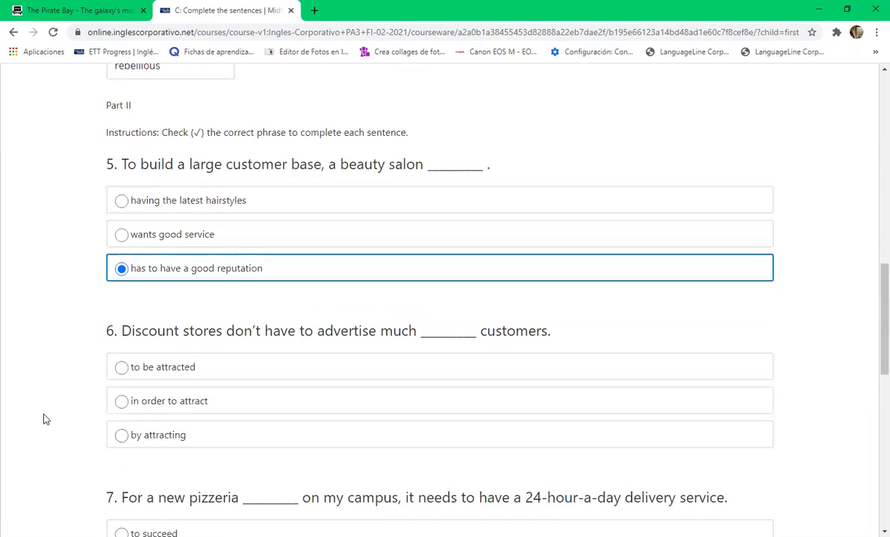
scroll(43, 419, "down", 1)
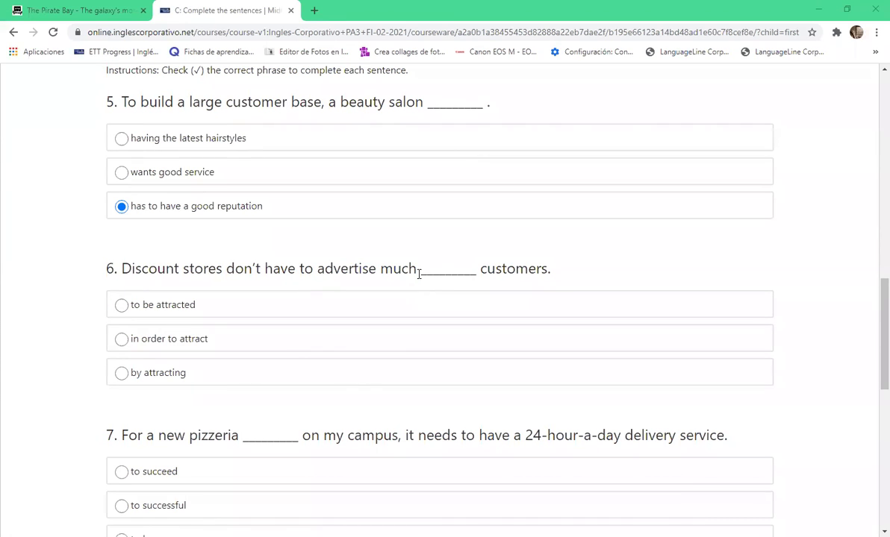
left_click(121, 339)
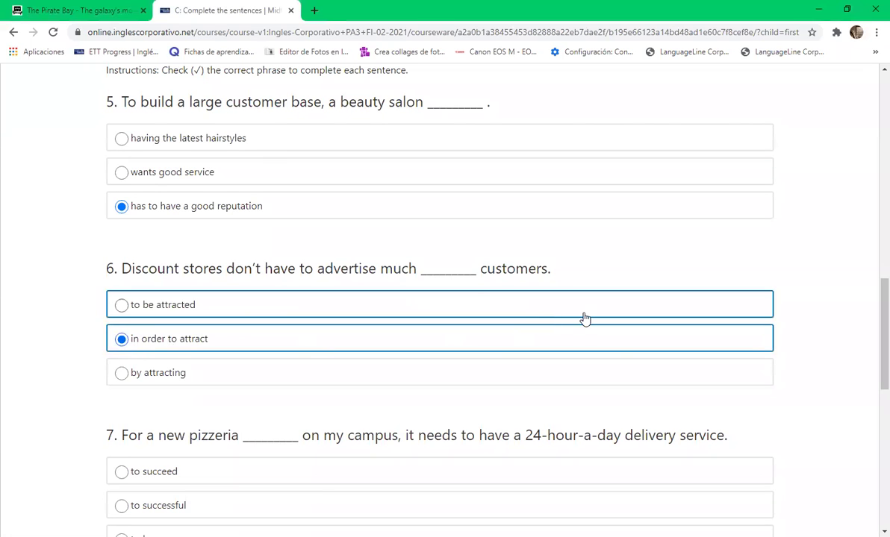
- Answer question 7, about the new pizzeria on campus, with "to succeed"
scroll(245, 278, "down", 4)
scroll(258, 277, "up", 2)
scroll(261, 278, "down", 1)
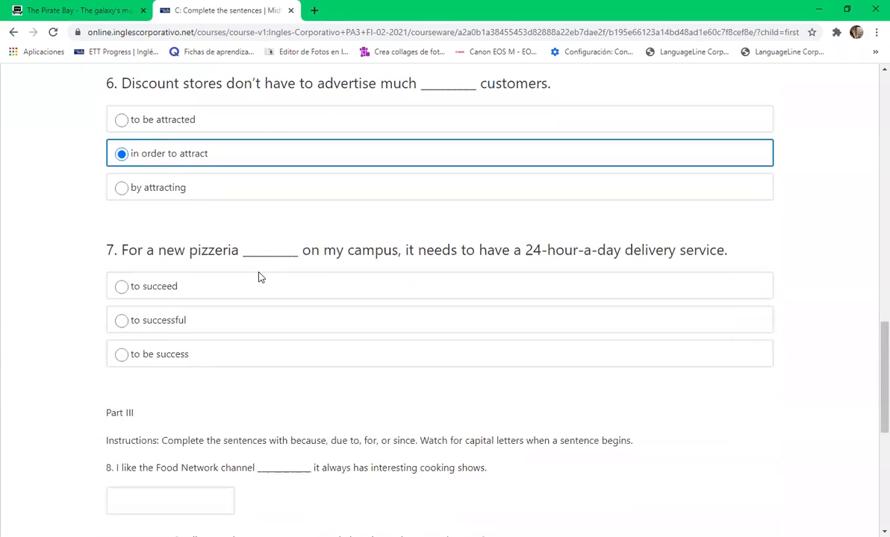
scroll(245, 283, "up", 1)
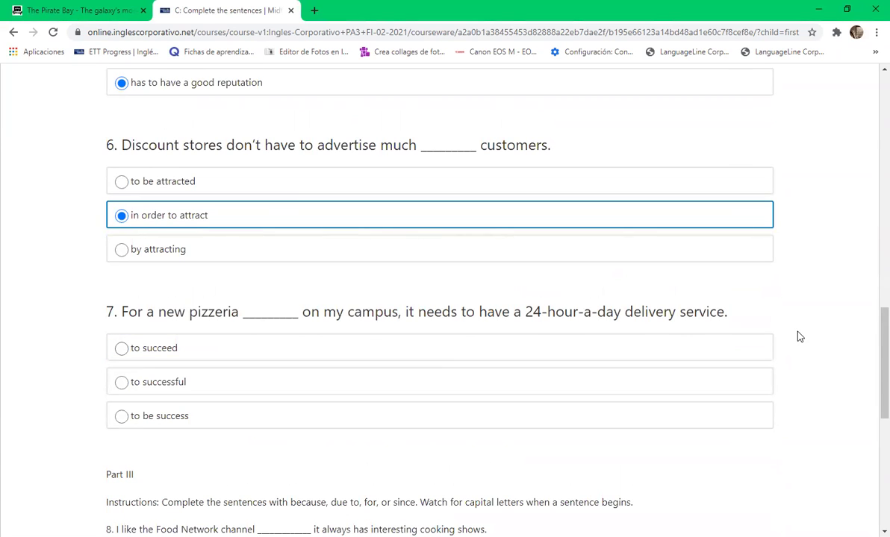
left_click(120, 348)
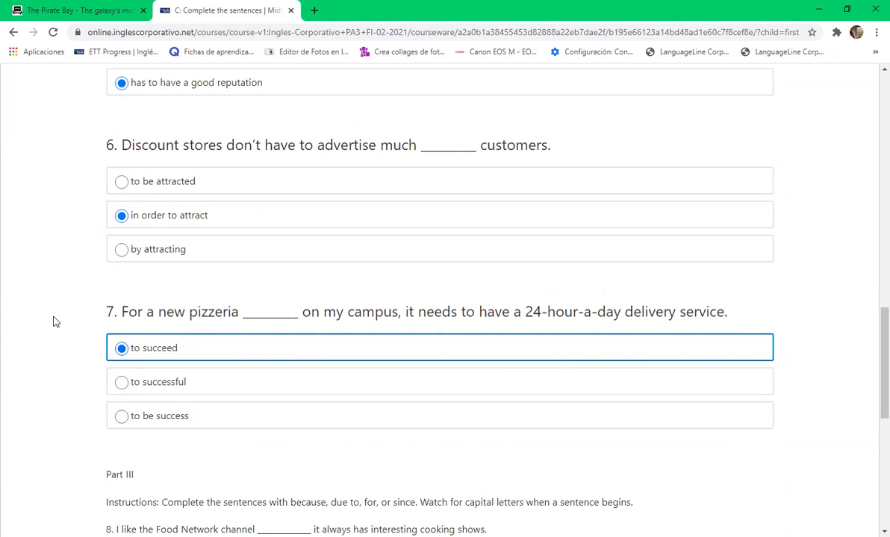
- Fill in Part III question 8, about the Food Network channel, with "because" copied from the instructions
scroll(53, 321, "down", 3)
scroll(430, 349, "up", 3)
scroll(471, 359, "down", 3)
scroll(445, 349, "up", 2)
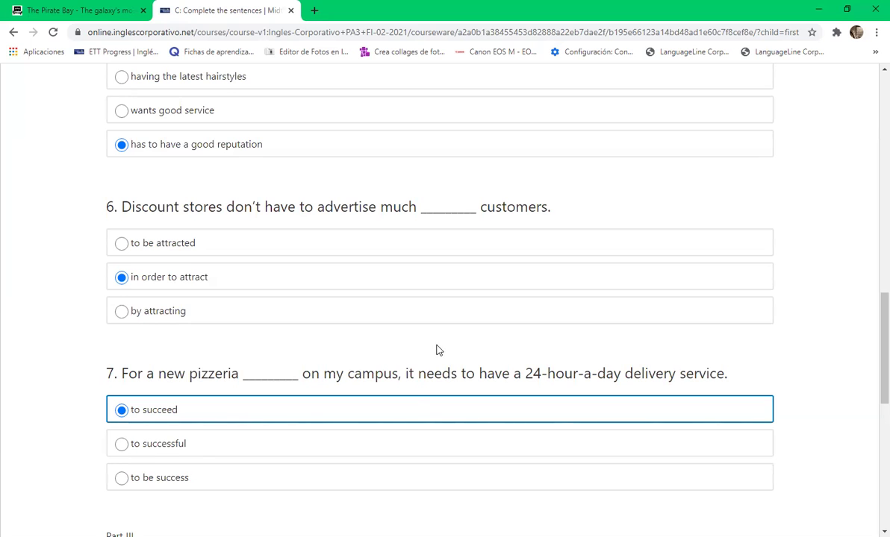
scroll(436, 351, "down", 3)
scroll(420, 396, "down", 2)
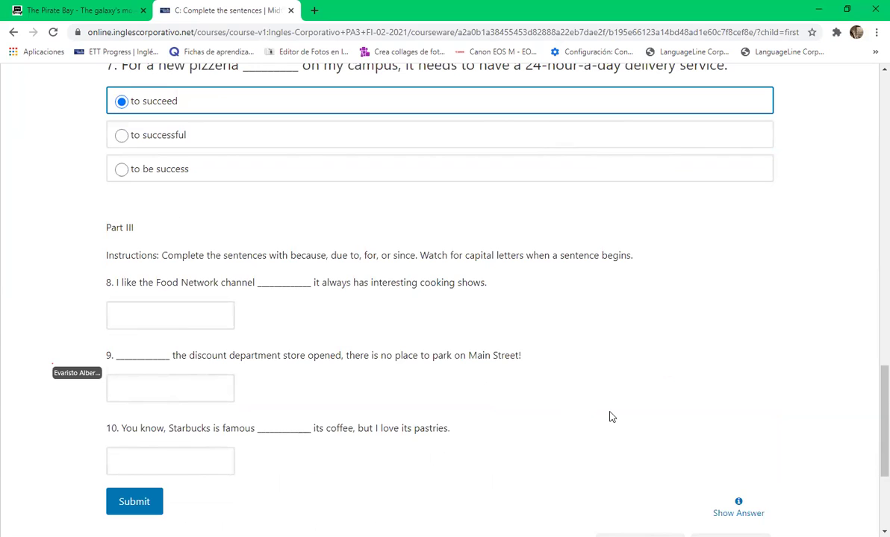
scroll(609, 417, "up", 1)
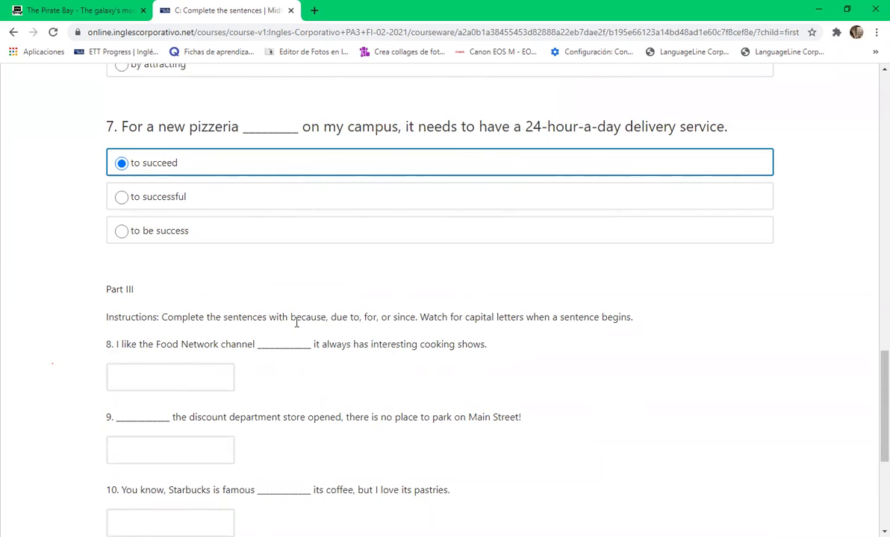
left_click_drag(290, 318, 326, 316)
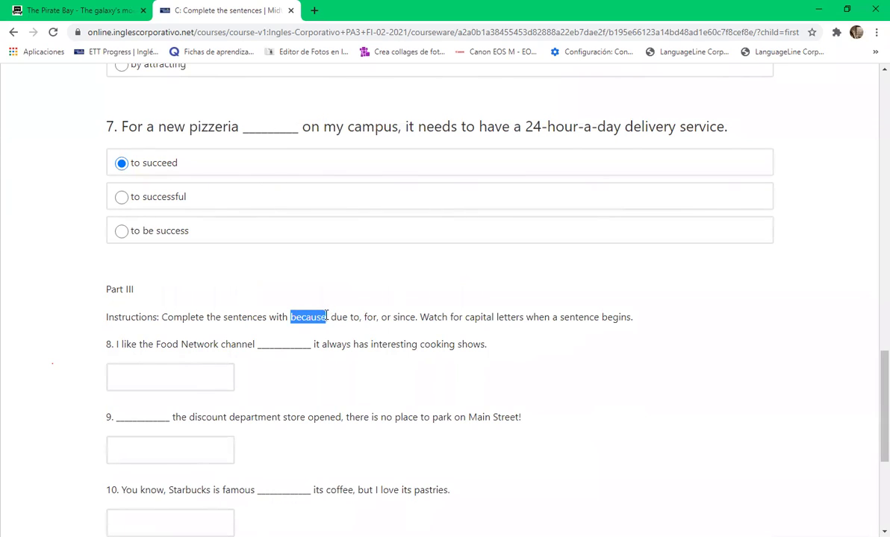
right_click(301, 292)
left_click(327, 300)
key("Tab")
right_click(290, 343)
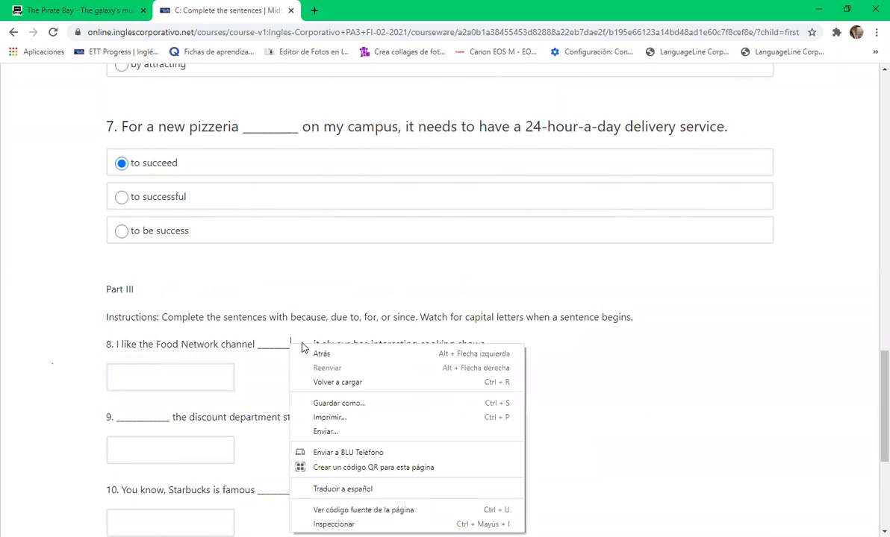
left_click(206, 378)
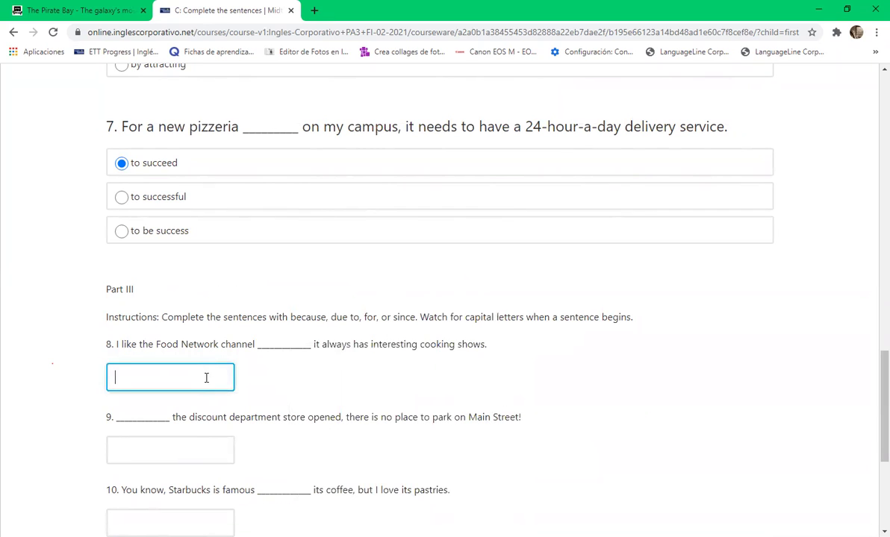
right_click(206, 378)
left_click(245, 281)
key("Tab")
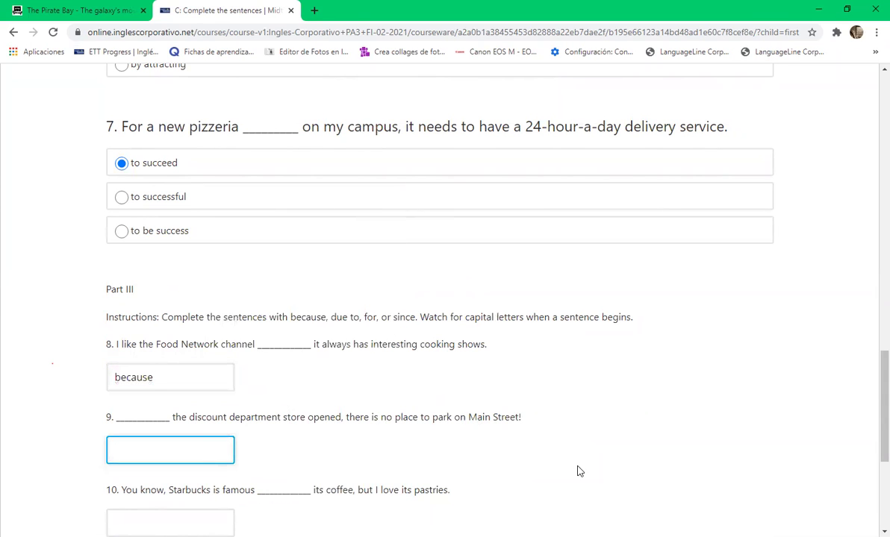
- Fill in question 9, about the discount department store opening, with "since" copied from the instructions
scroll(580, 471, "down", 2)
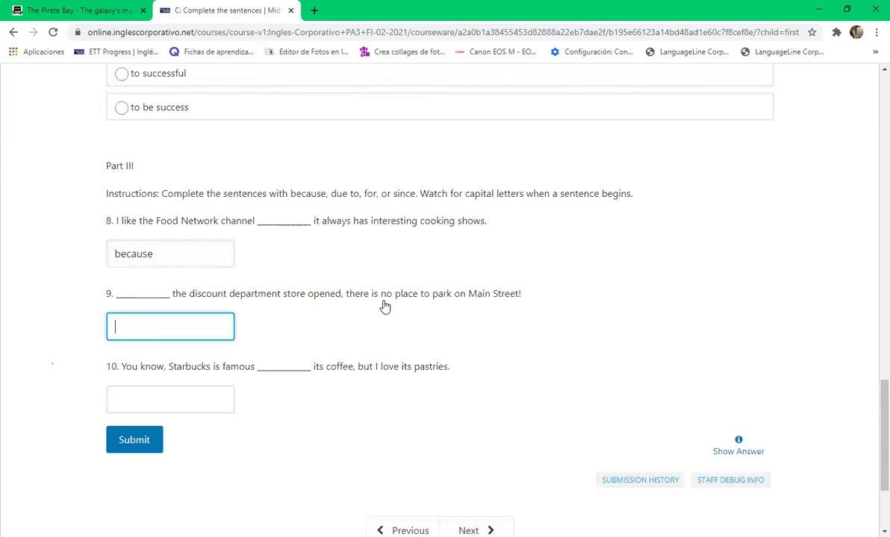
scroll(422, 216, "up", 2)
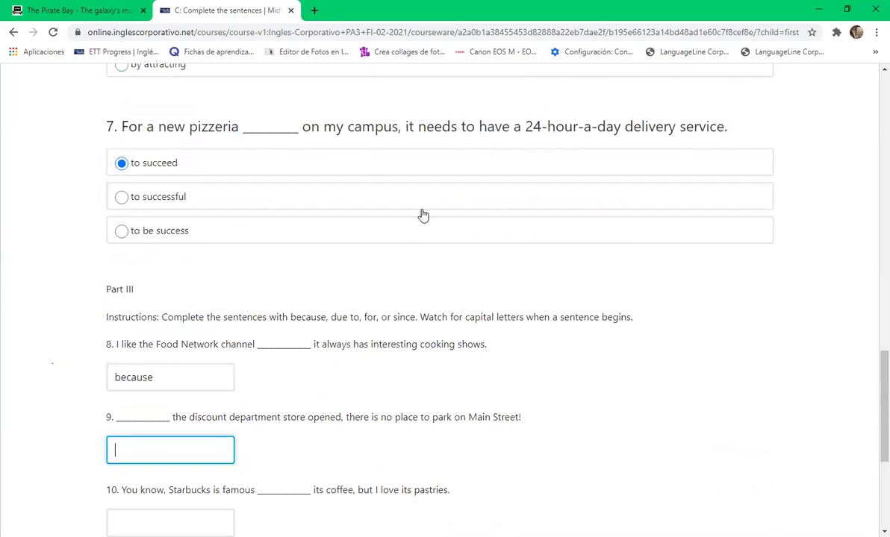
left_click(406, 317)
double_click(406, 316)
right_click(406, 317)
left_click(423, 322)
scroll(183, 356, "down", 2)
left_click(176, 320)
right_click(177, 318)
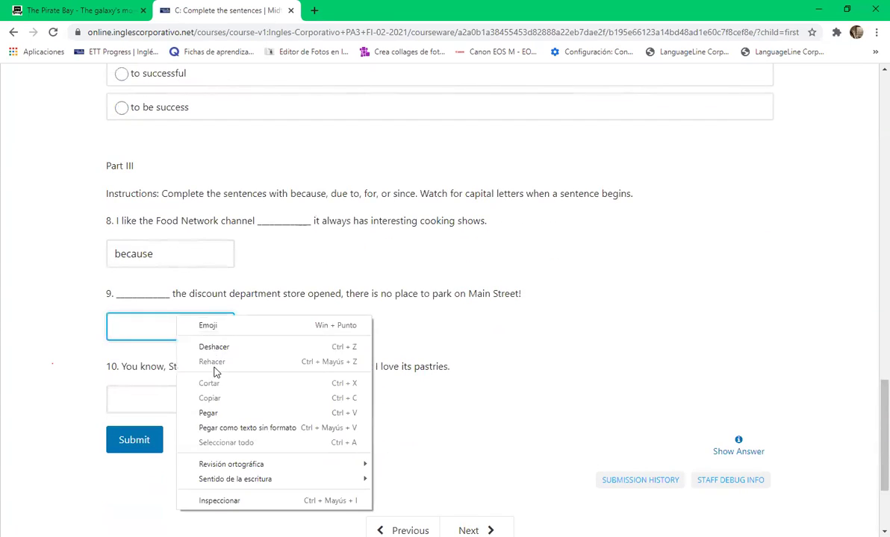
left_click(209, 412)
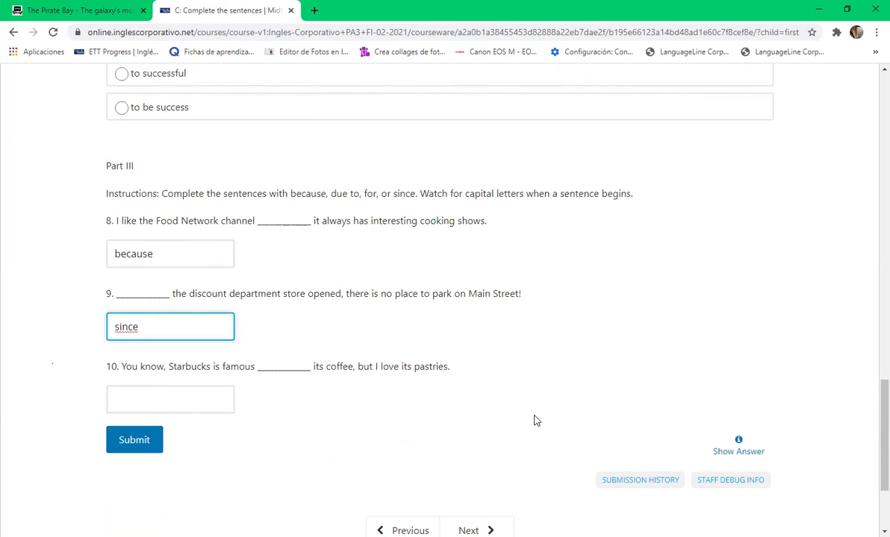
- Fill in question 10, about Starbucks and its coffee, with "for" copied from the instructions
scroll(534, 420, "up", 3)
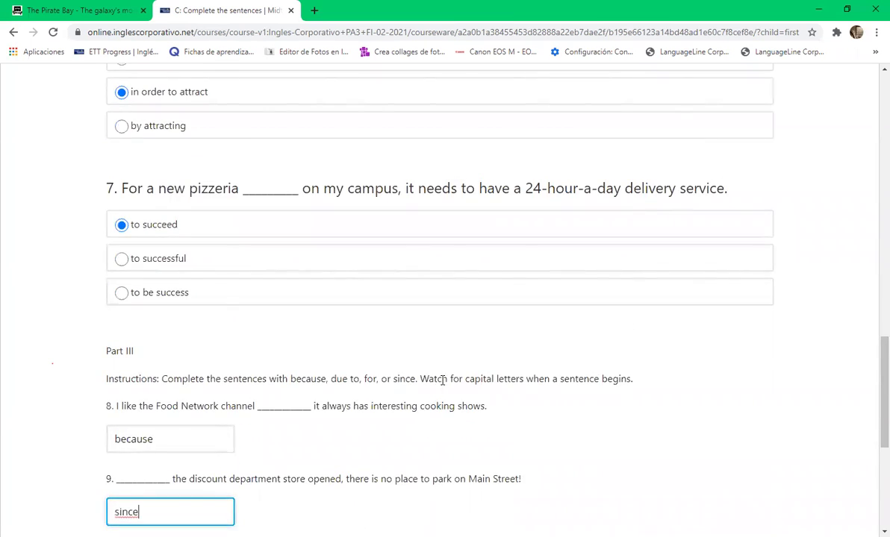
left_click(369, 379)
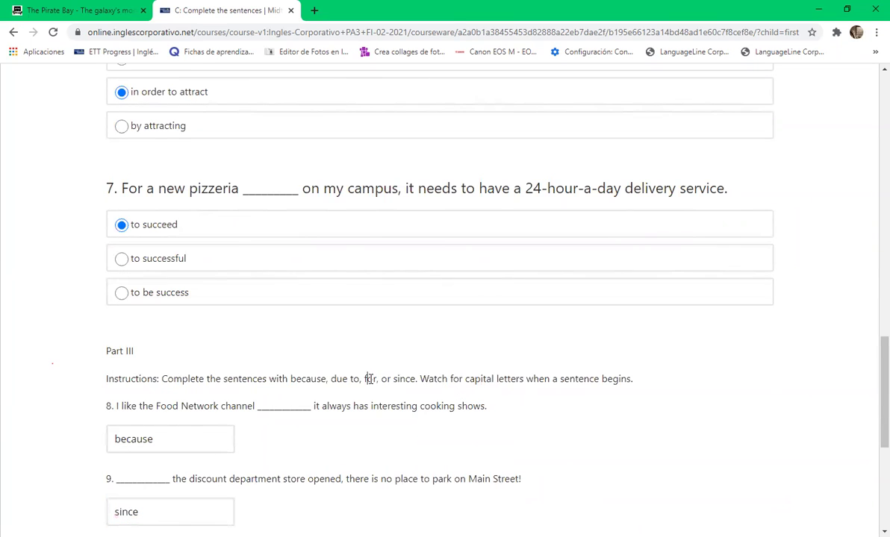
double_click(369, 379)
right_click(369, 379)
left_click(389, 392)
scroll(378, 391, "down", 3)
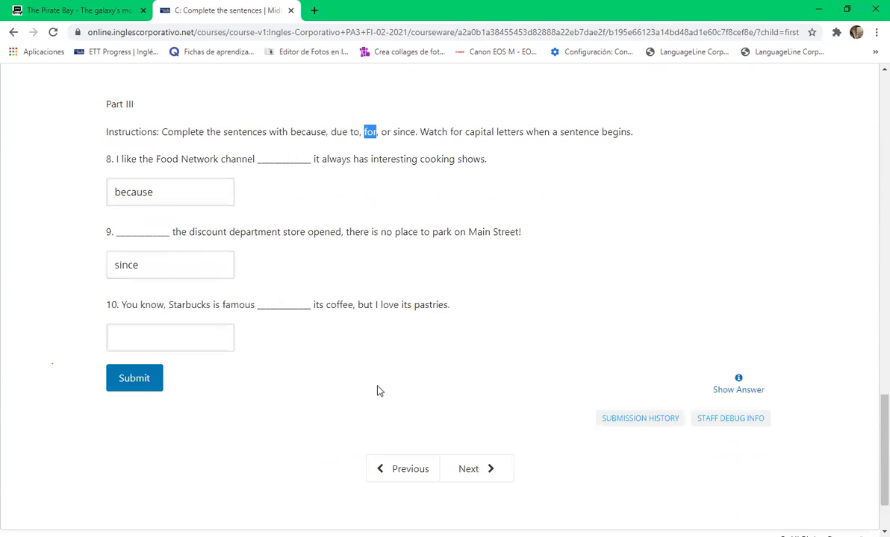
left_click(277, 304)
left_click(192, 332)
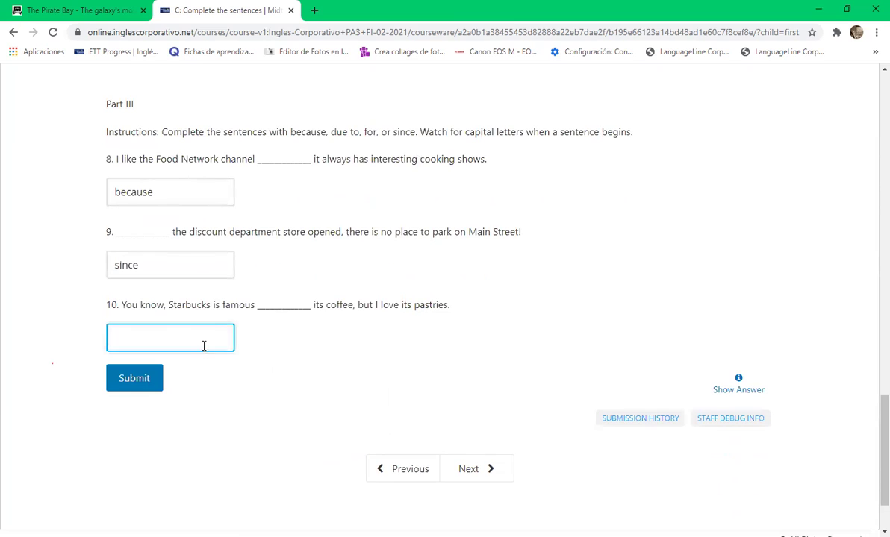
right_click(203, 346)
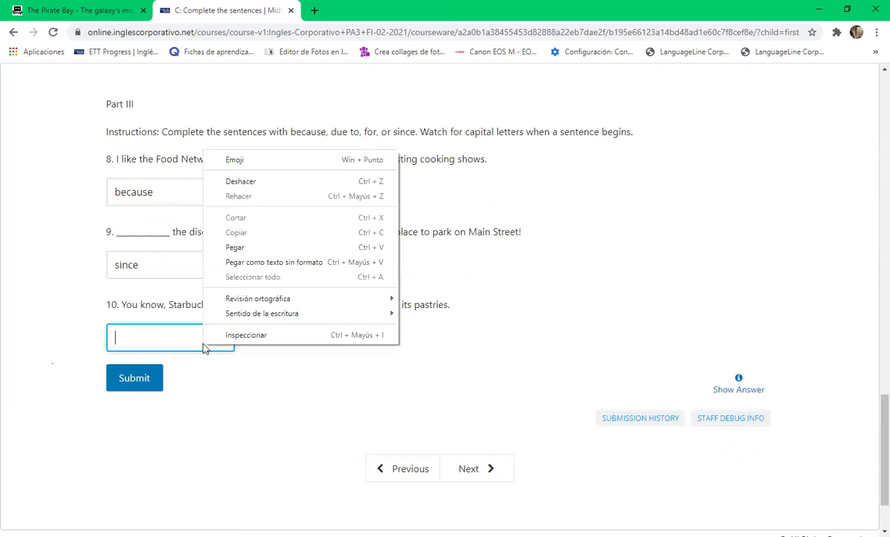
left_click(259, 255)
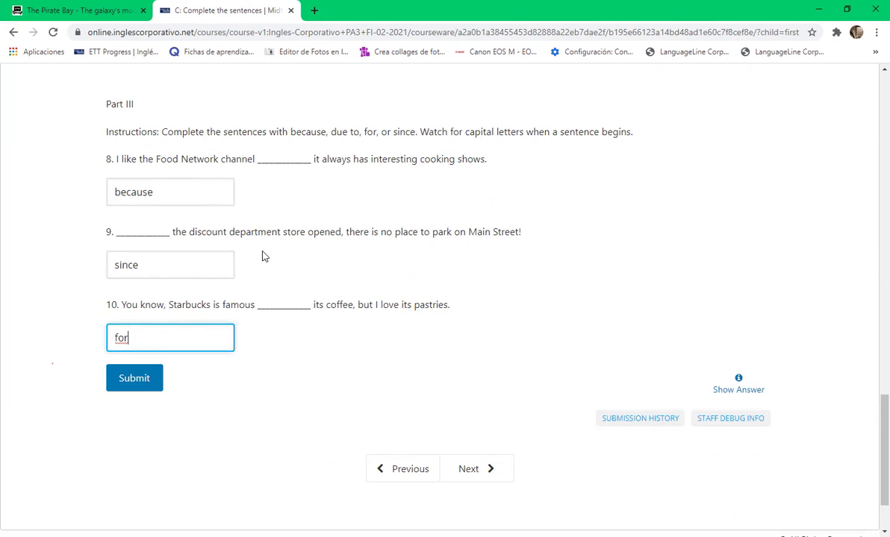
left_click(225, 386)
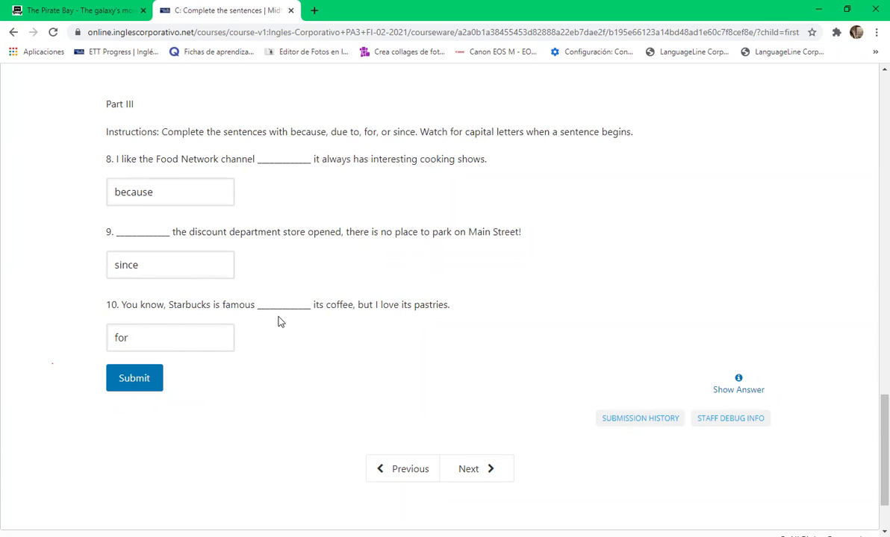
- Submit the "Complete the sentences" answers and go to the article and first question of section "D: Readings"
left_click(135, 378)
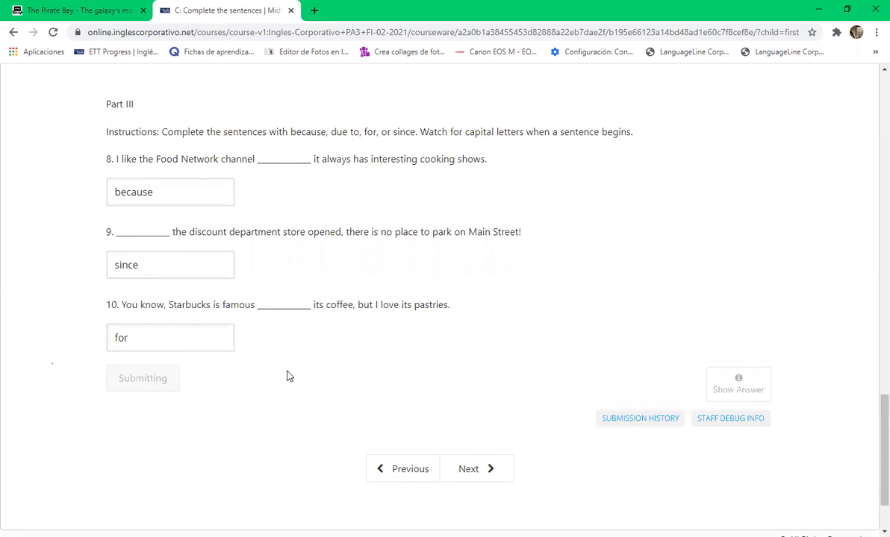
scroll(546, 350, "down", 1)
left_click(487, 446)
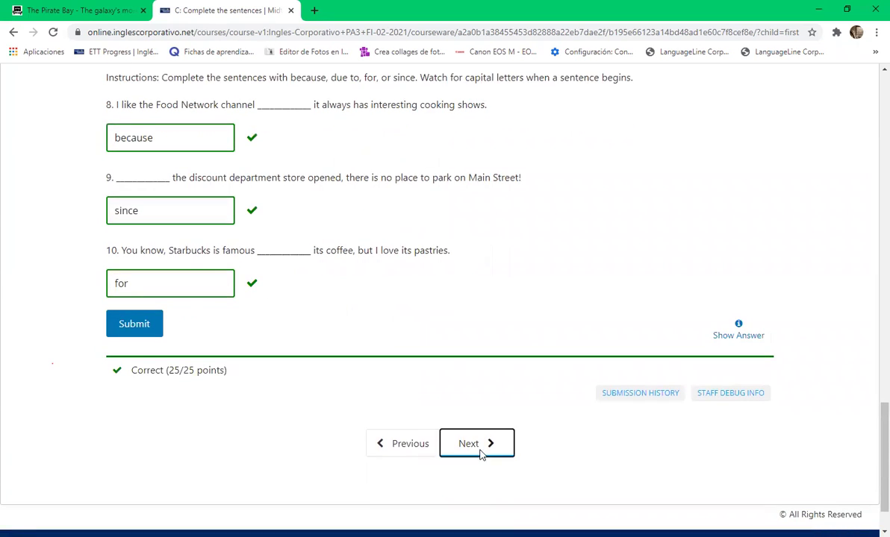
scroll(490, 330, "down", 2)
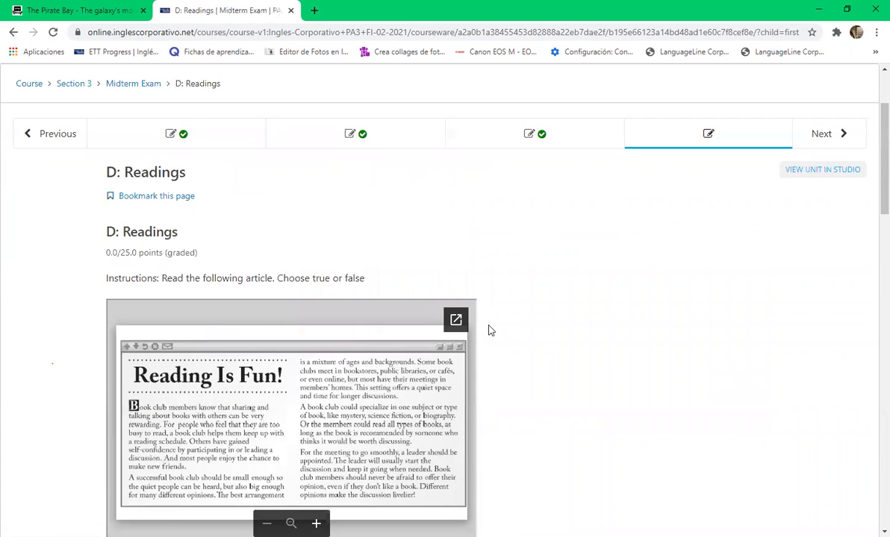
scroll(490, 330, "down", 3)
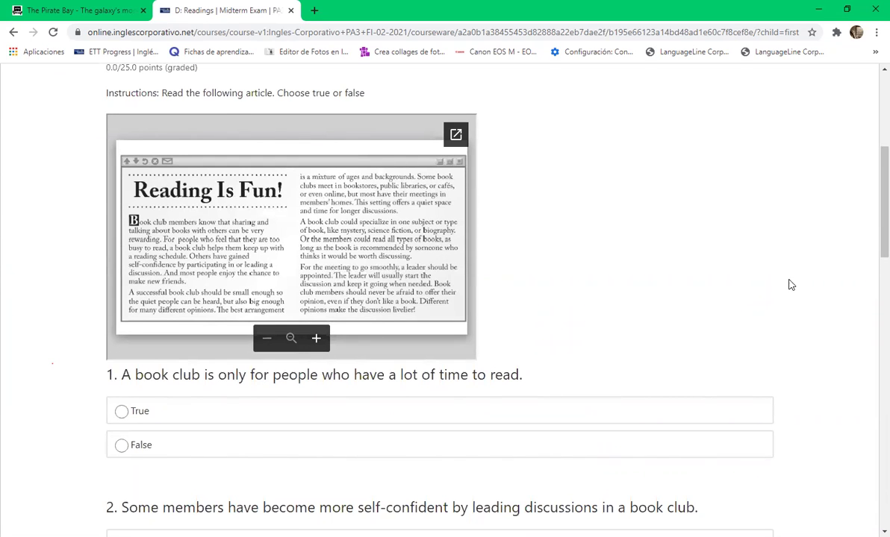
- Look over true-or-false statements 1 to 5 about book clubs below the article
scroll(790, 284, "up", 5)
scroll(776, 274, "down", 10)
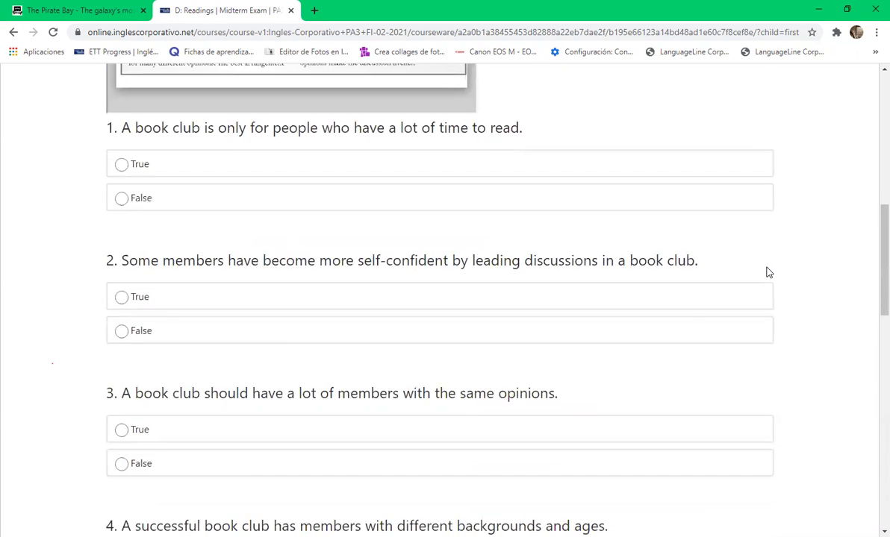
scroll(766, 270, "down", 6)
scroll(610, 145, "up", 14)
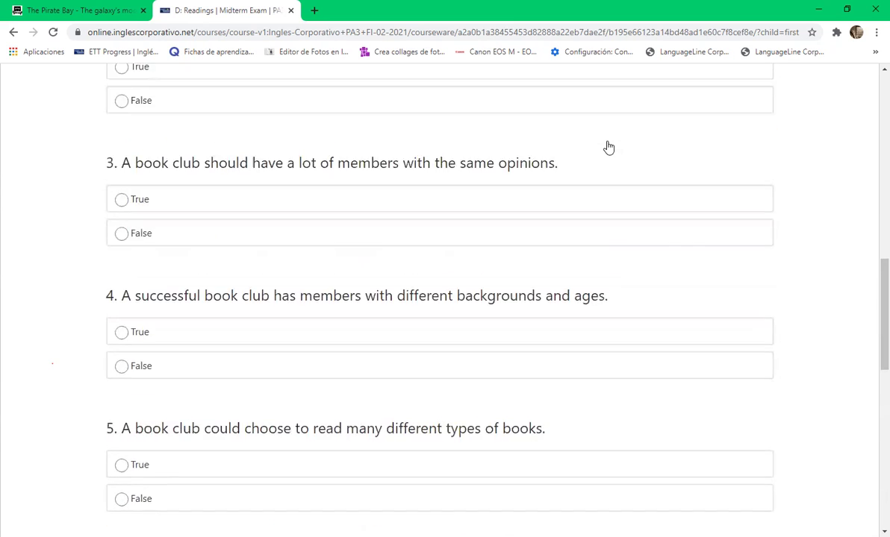
- Open the "Reading Is Fun!" article image in its own tab, and return to the exam page
left_click(317, 400)
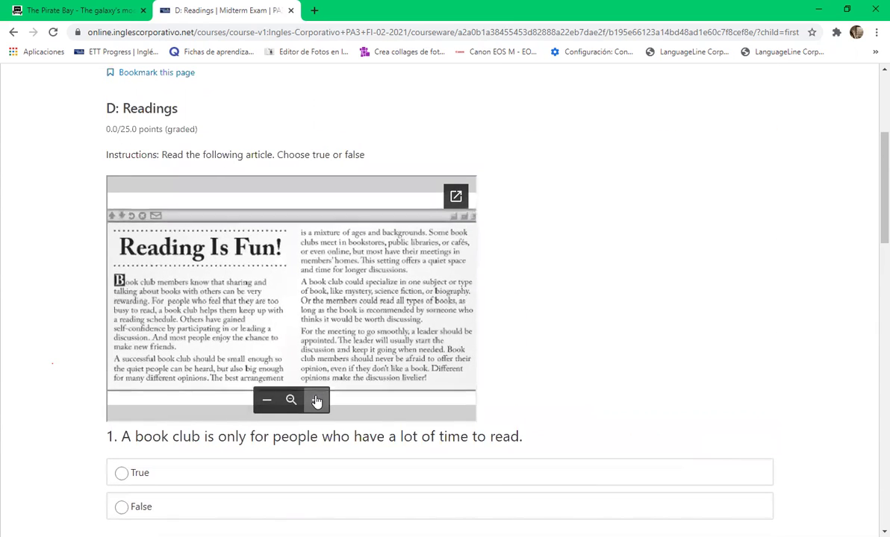
left_click(317, 400)
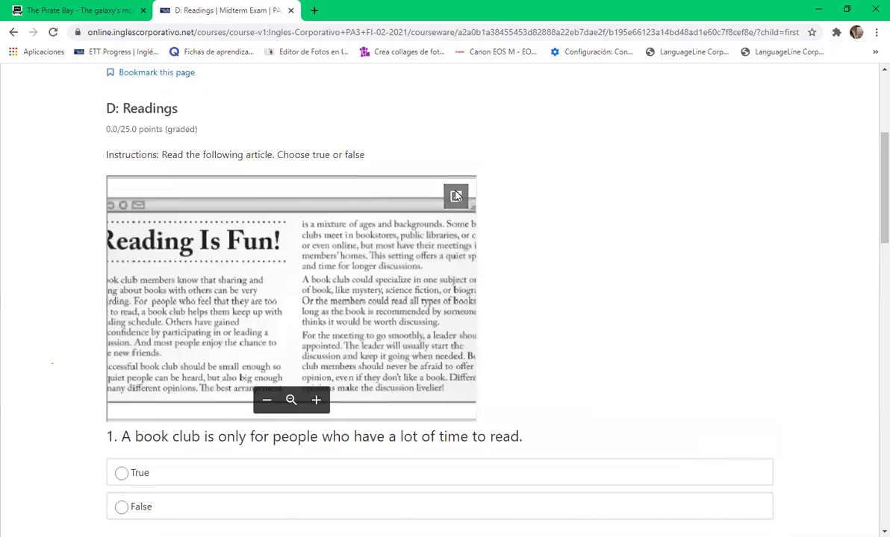
left_click(455, 196)
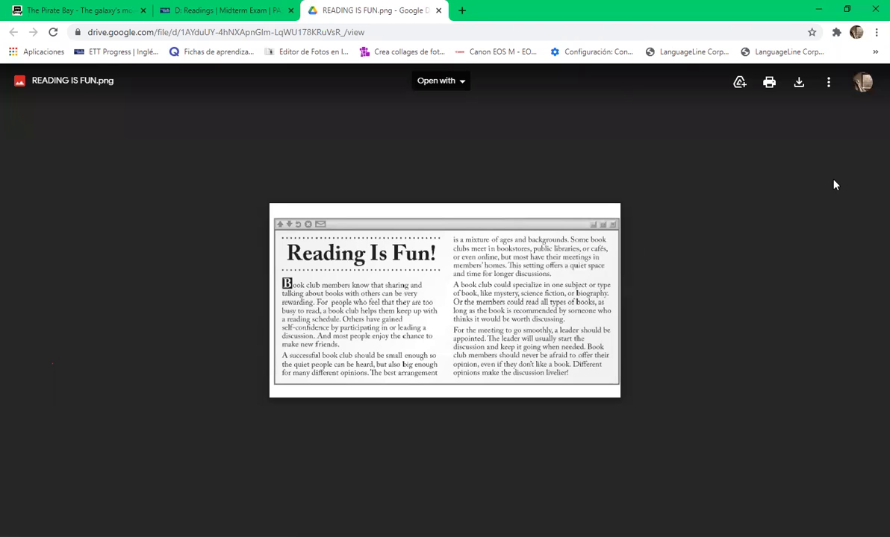
left_click(218, 9)
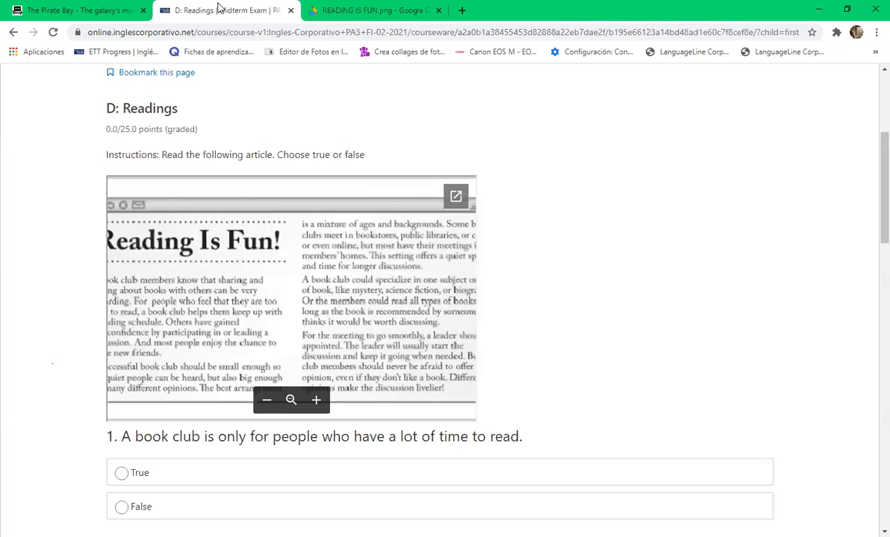
- Read both columns of the "Reading Is Fun!" article enlarged within the exam page, and restore its full view
left_click(314, 401)
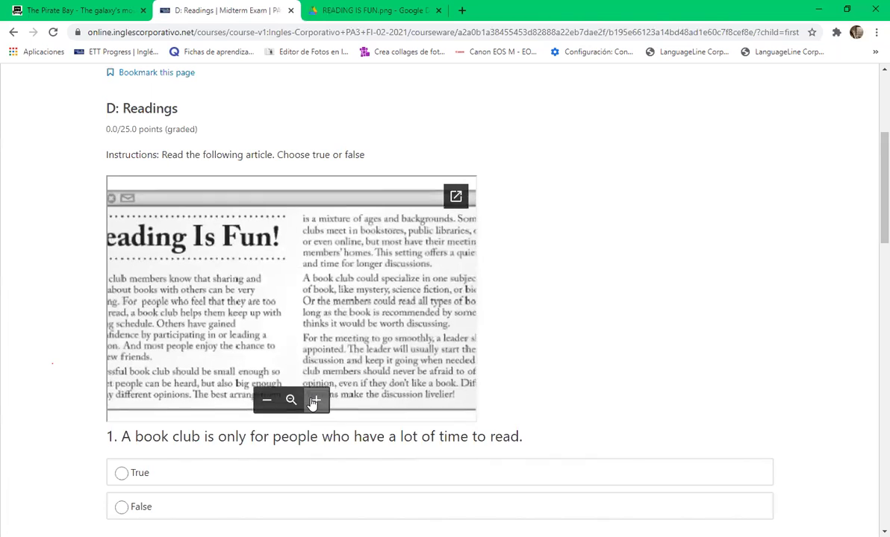
left_click_drag(316, 400, 430, 293)
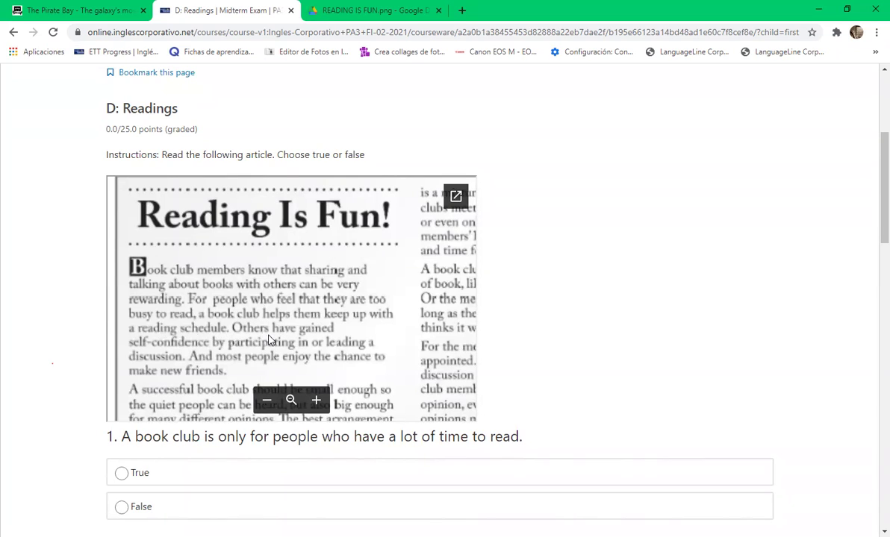
left_click_drag(289, 342, 314, 287)
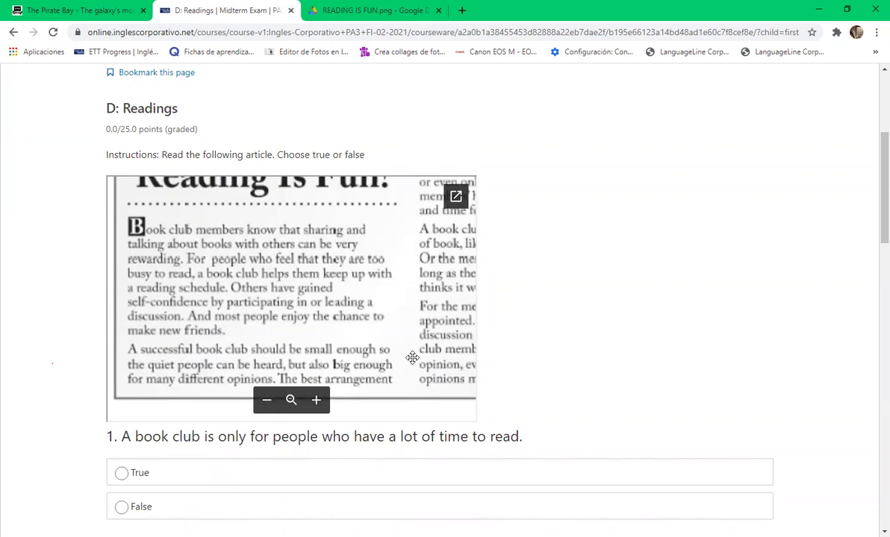
left_click_drag(412, 358, 264, 326)
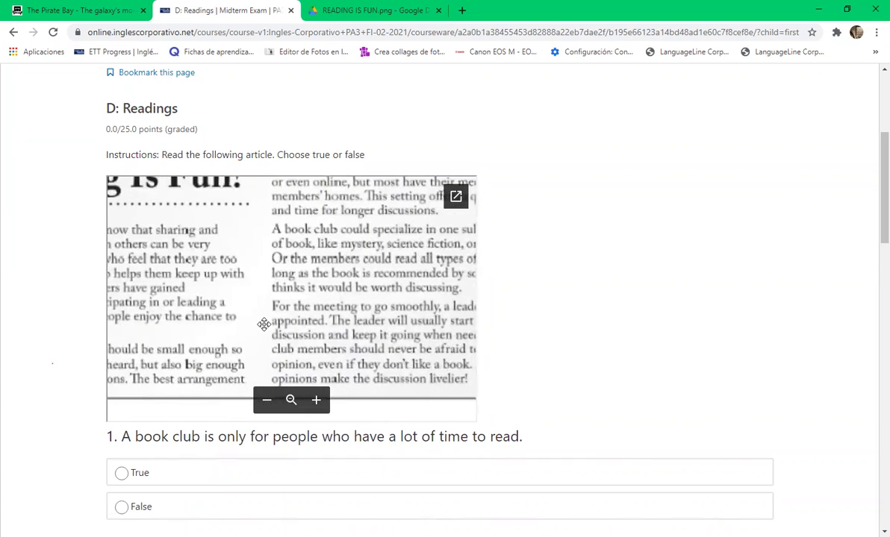
left_click_drag(301, 294, 337, 343)
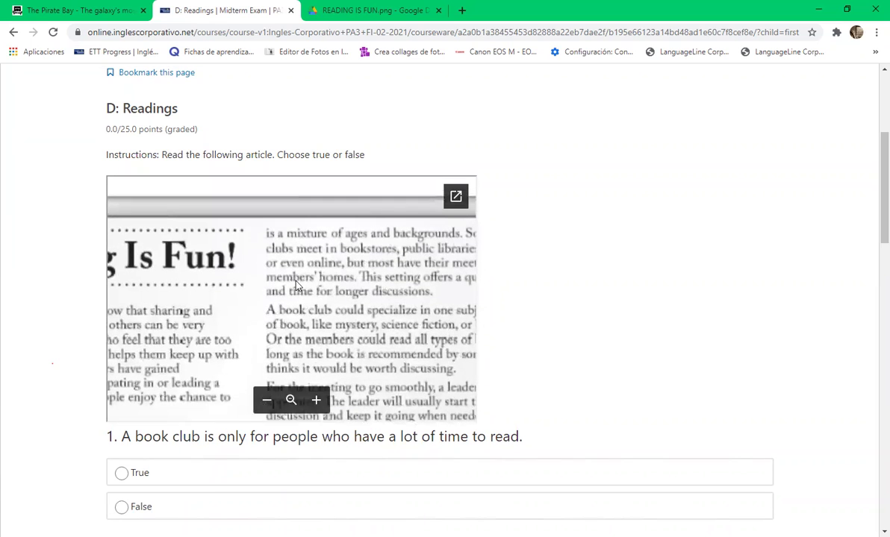
left_click_drag(408, 252, 292, 280)
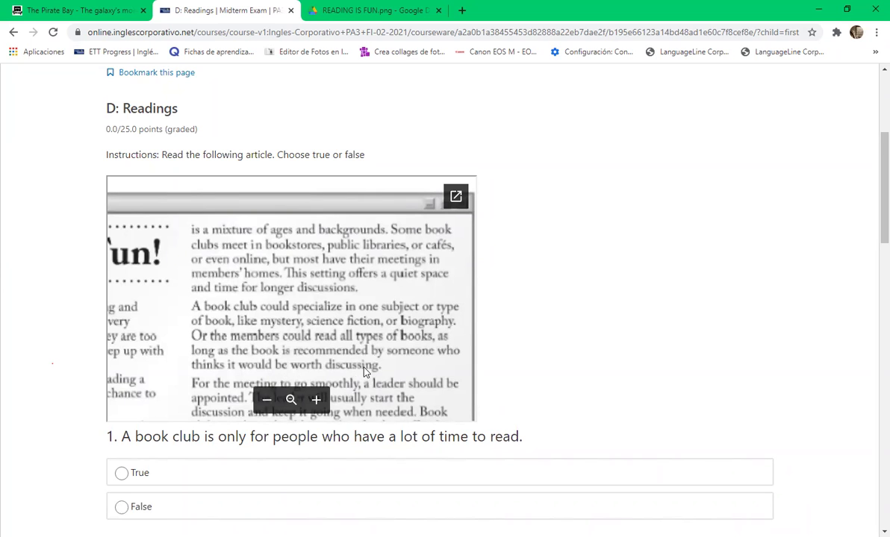
left_click_drag(364, 365, 368, 322)
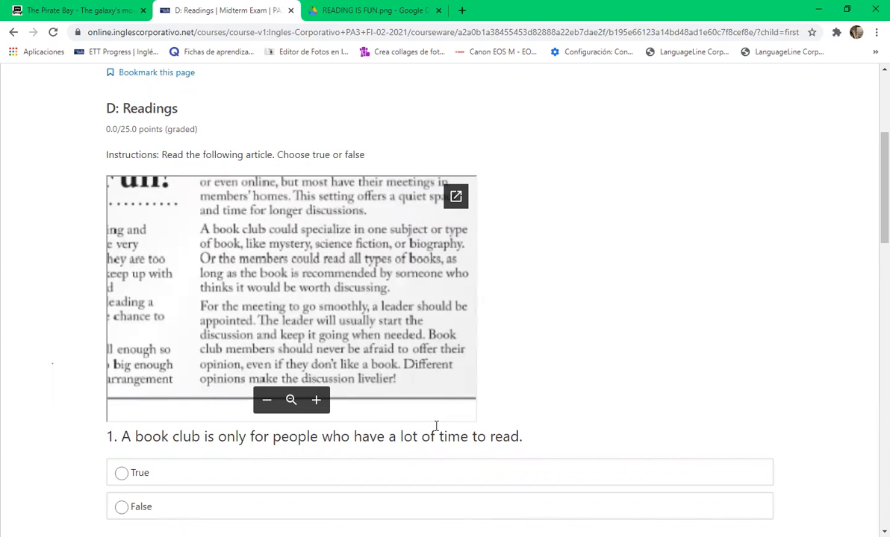
left_click(267, 400)
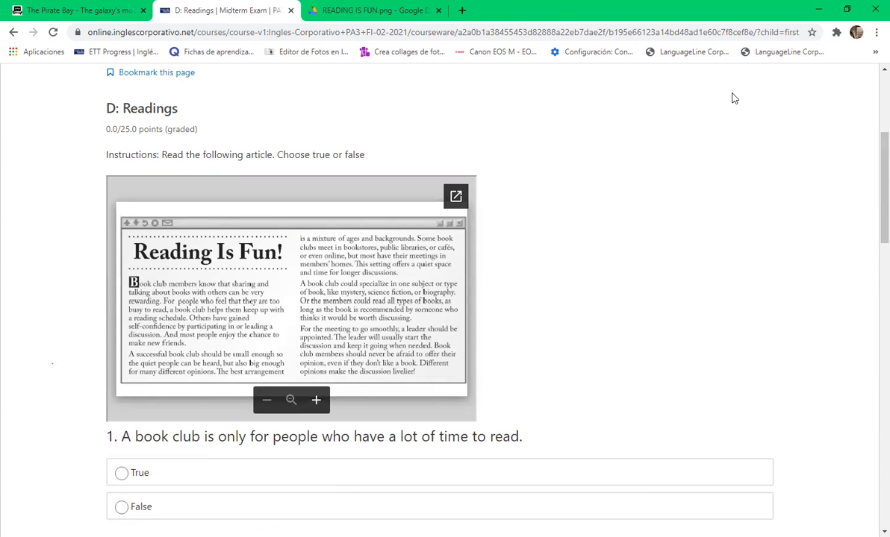
- Answer statement 1, about having a lot of time to read, with False, and recheck it against the article's first paragraphs
scroll(392, 246, "down", 3)
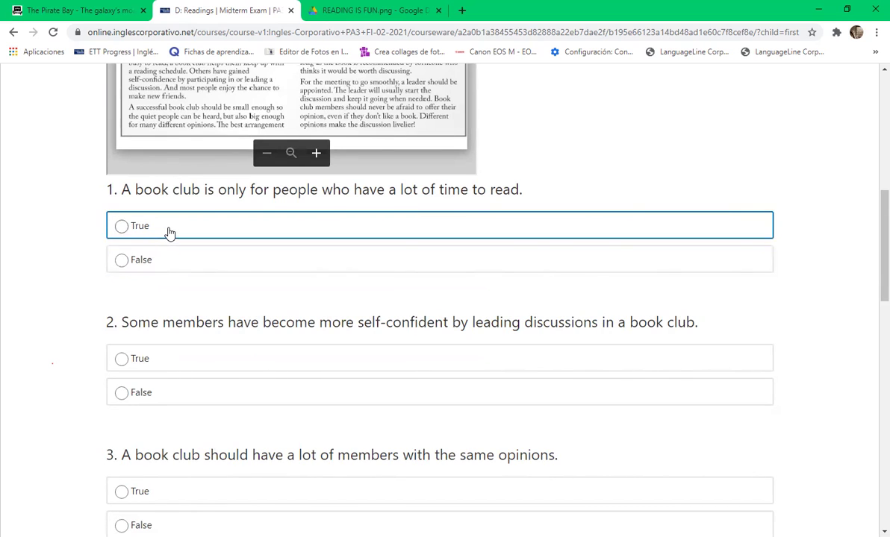
left_click(168, 253)
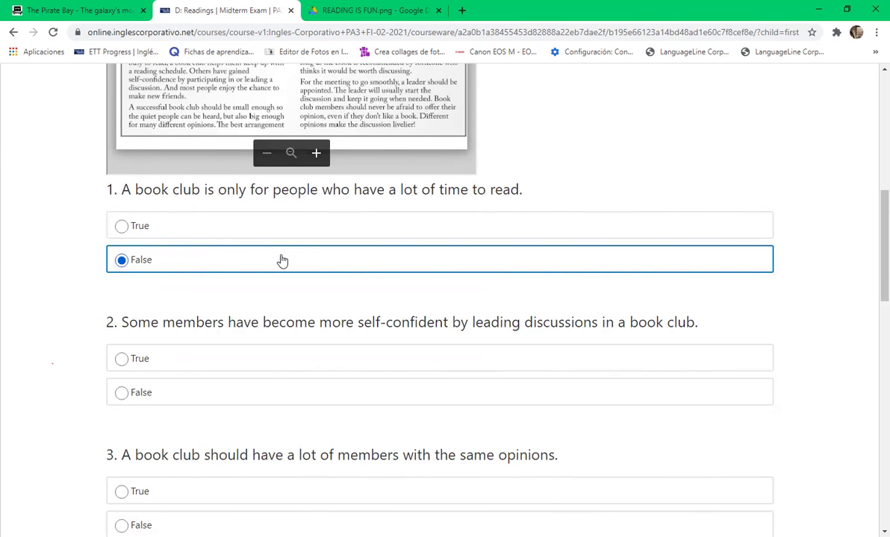
scroll(306, 257, "up", 3)
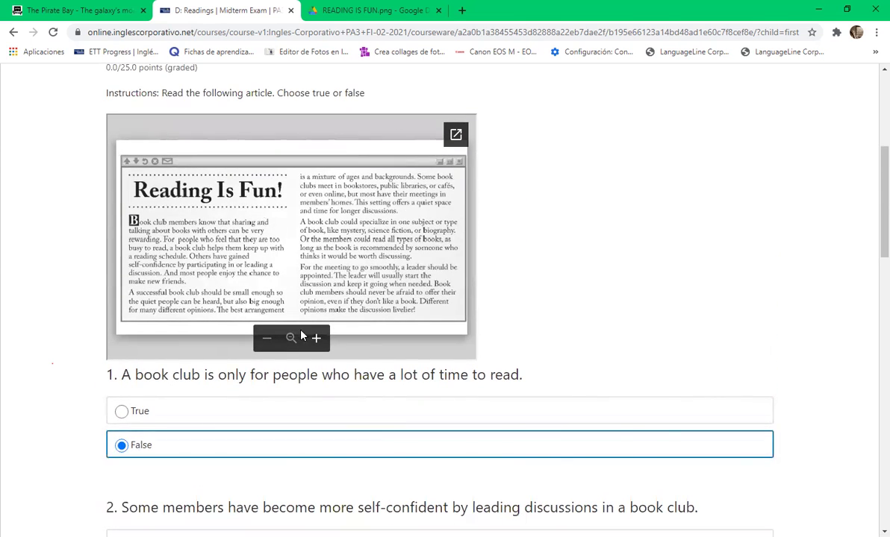
left_click(314, 340)
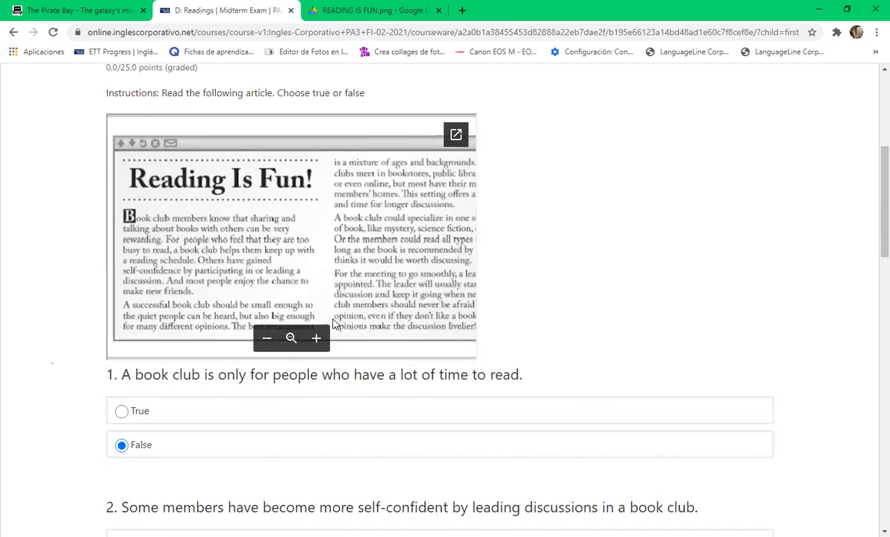
left_click(315, 339)
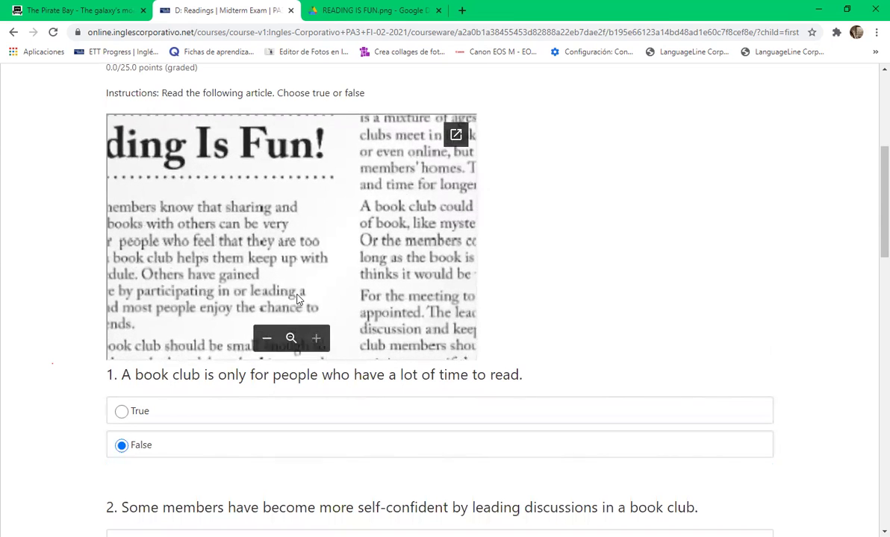
left_click_drag(296, 299, 441, 238)
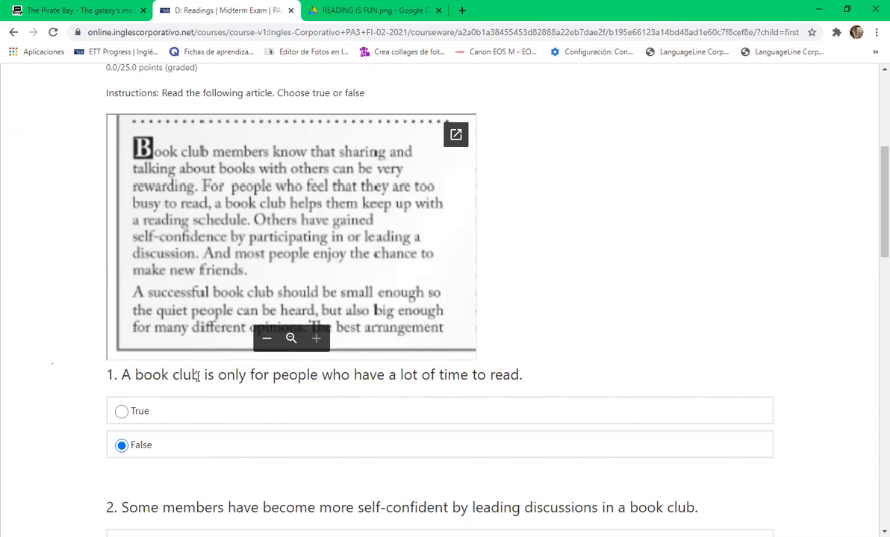
scroll(197, 376, "up", 3)
left_click(266, 462)
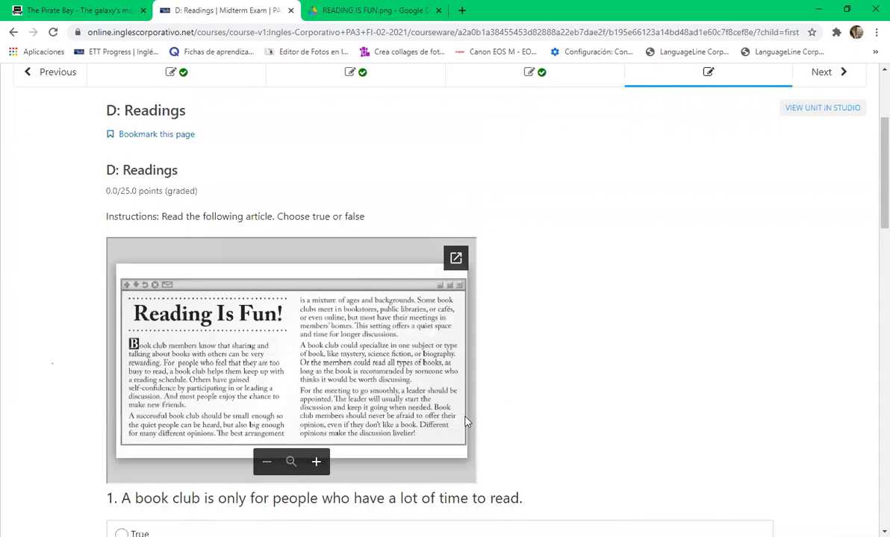
- Answer statement 2, about members becoming more self-confident by leading discussions, with True
scroll(447, 418, "down", 3)
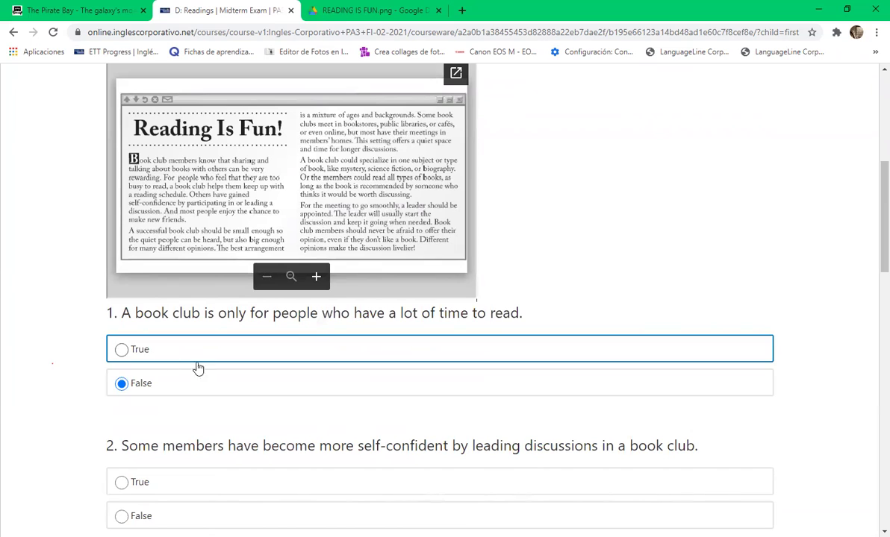
scroll(337, 403, "down", 3)
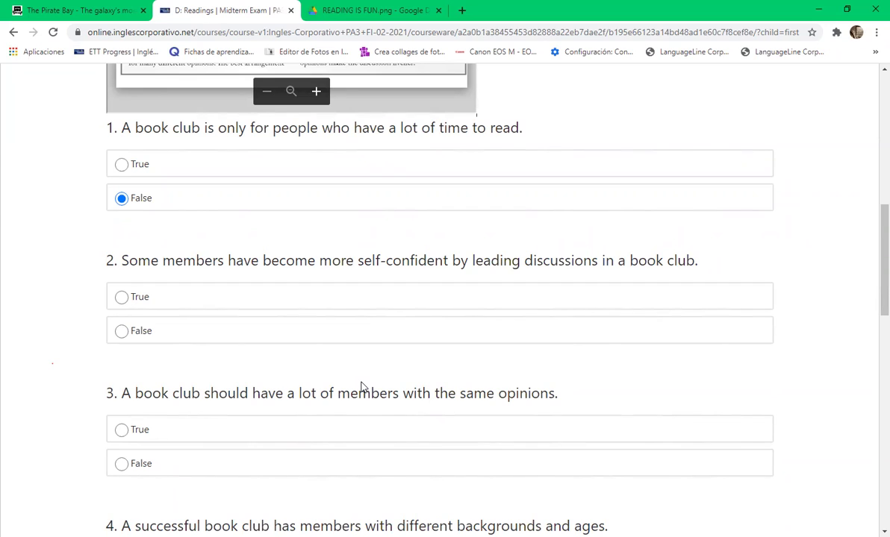
left_click(481, 208)
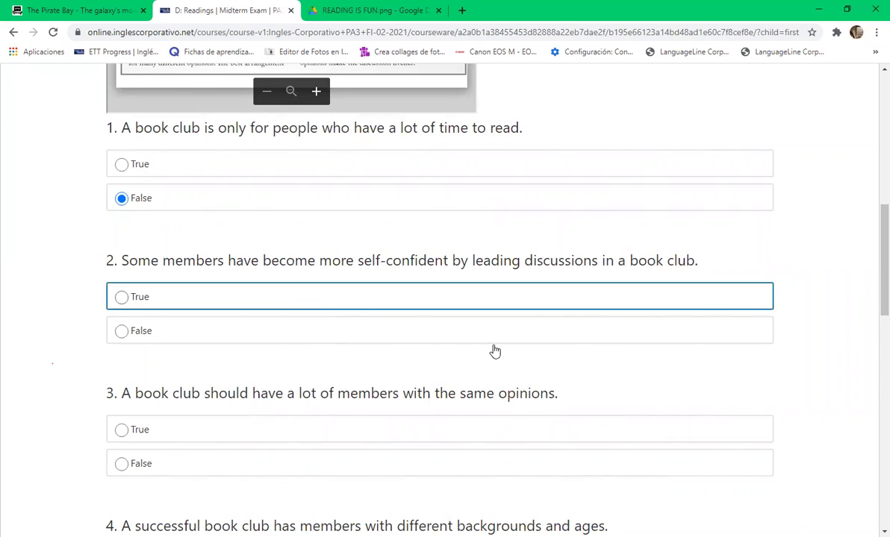
scroll(570, 424, "up", 1)
scroll(608, 401, "up", 2)
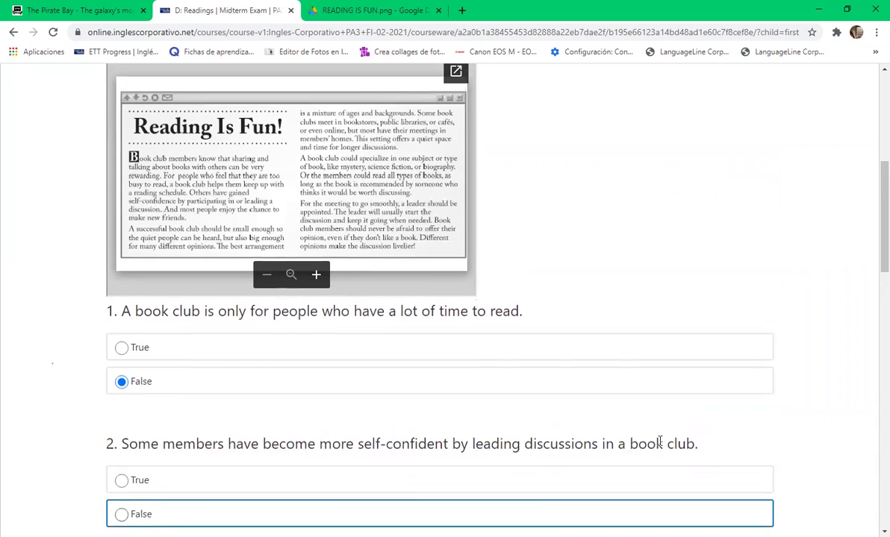
scroll(735, 442, "down", 3)
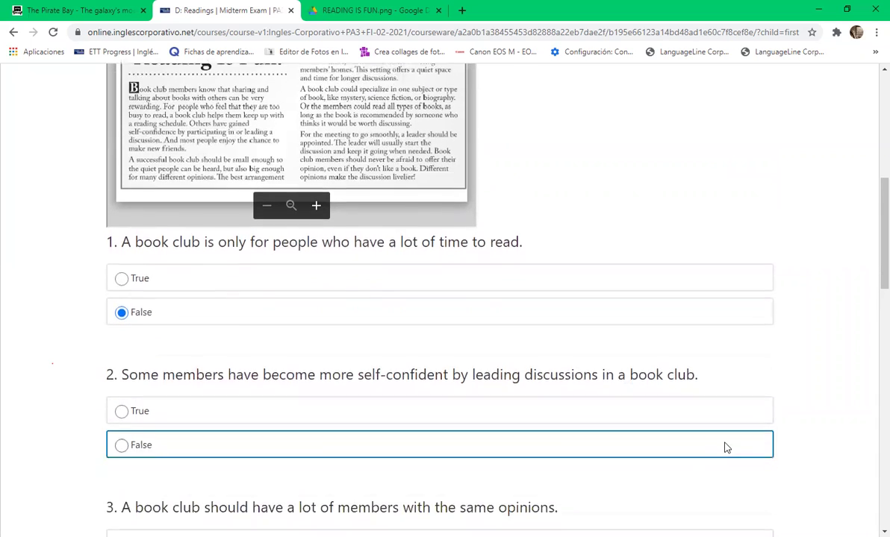
left_click(191, 301)
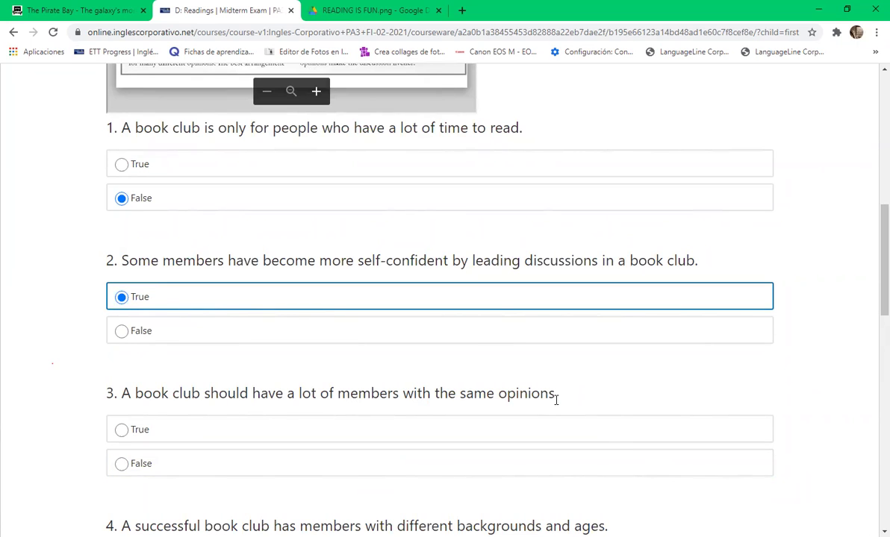
- Answer statement 3, about having many members with the same opinions, with False
scroll(556, 401, "up", 1)
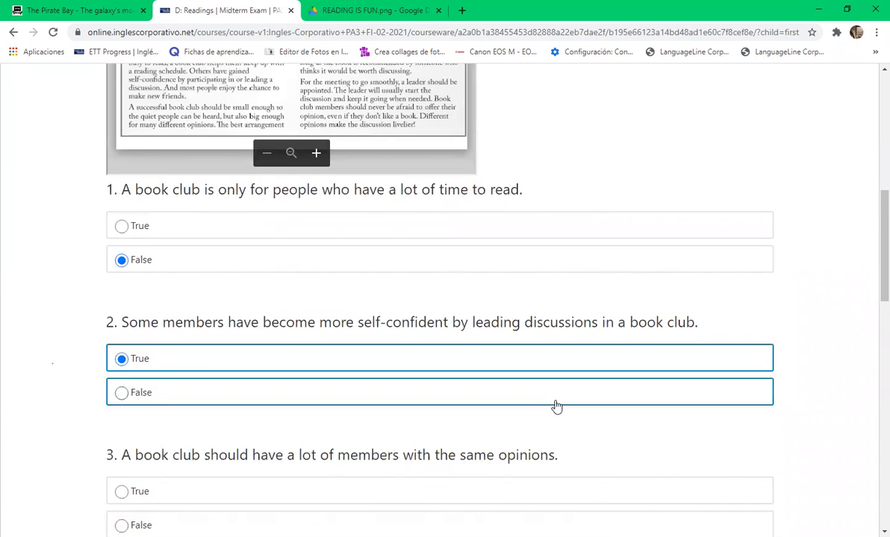
scroll(556, 407, "up", 1)
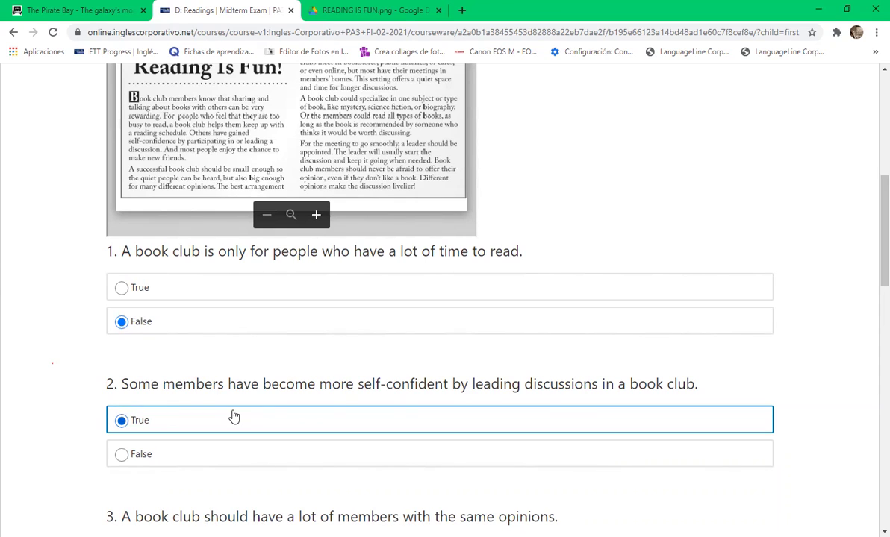
scroll(262, 509, "down", 1)
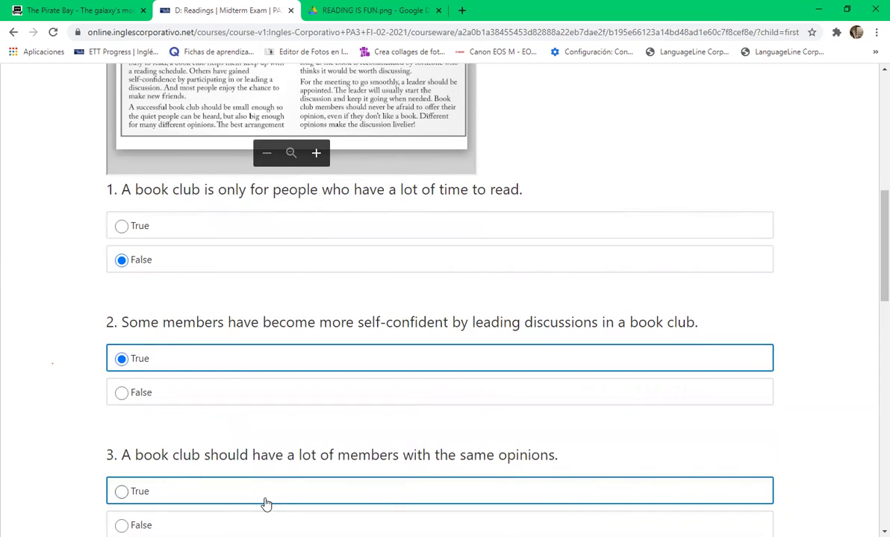
scroll(322, 468, "down", 3)
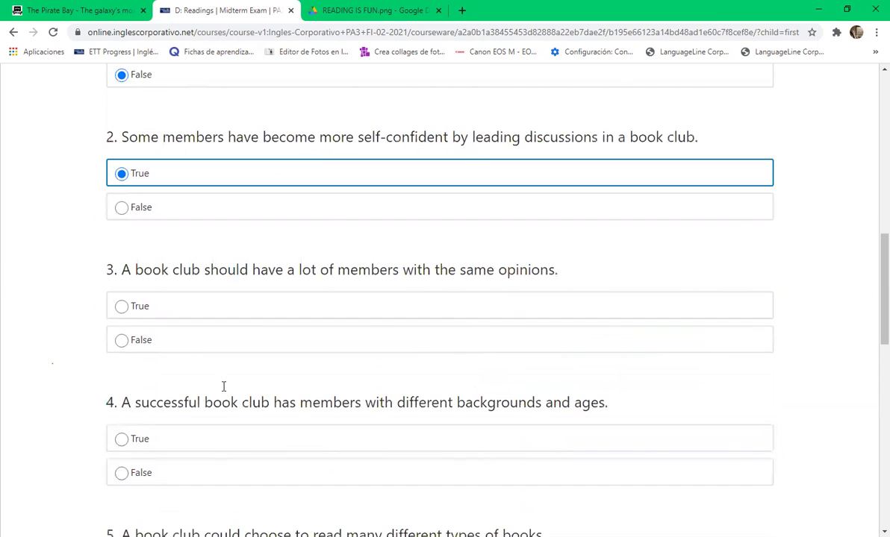
left_click(174, 342)
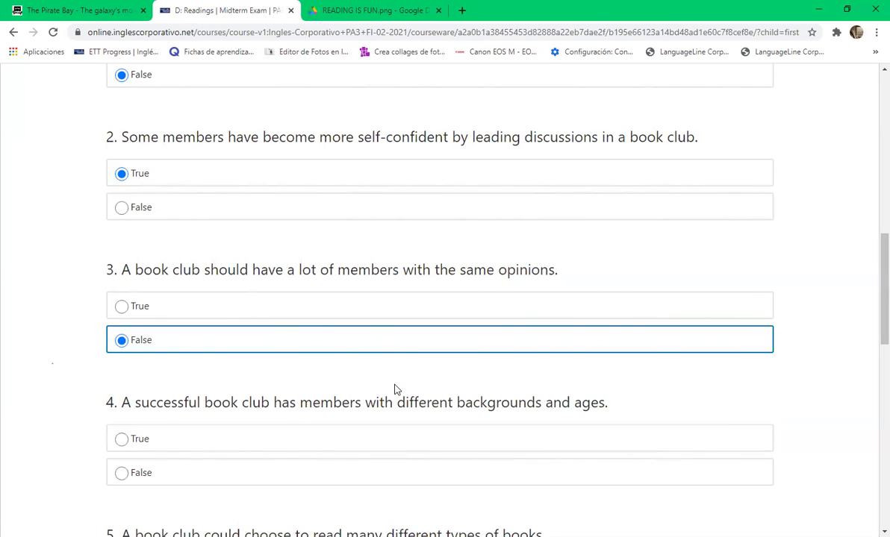
- Reread both columns of the enlarged article, and answer statement 4, about members with different backgrounds and ages, with False
scroll(396, 389, "up", 5)
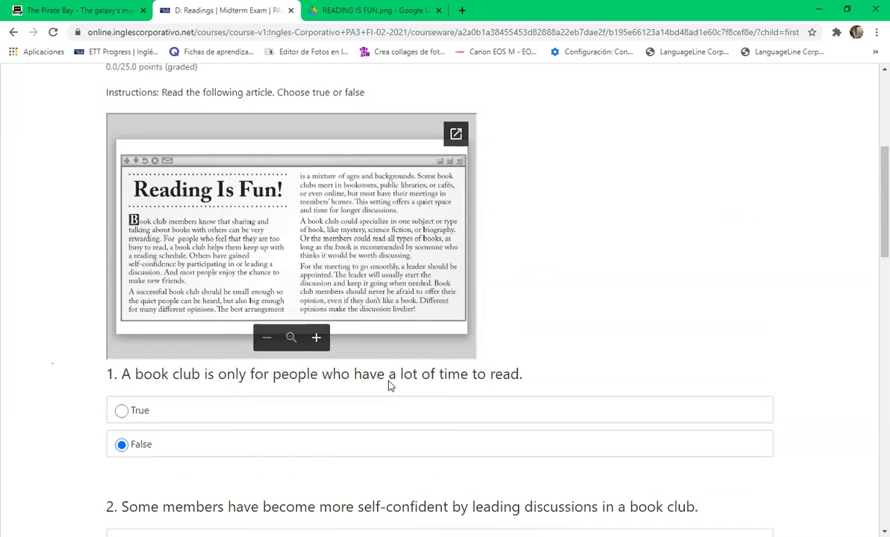
left_click(317, 340)
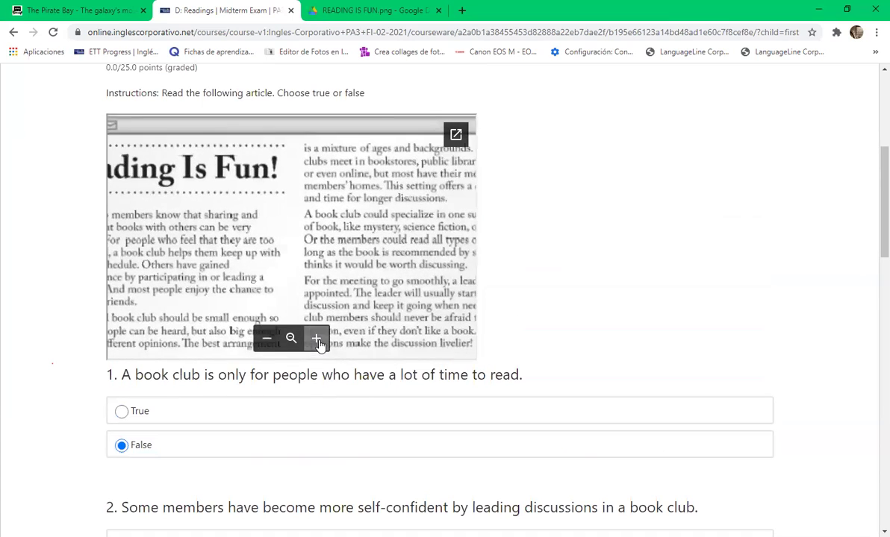
left_click_drag(385, 291, 305, 283)
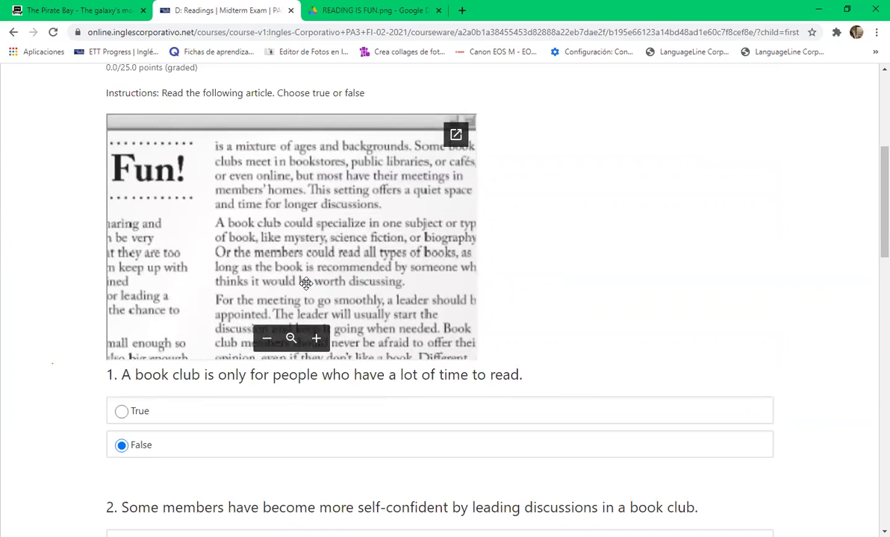
left_click_drag(329, 168, 306, 192)
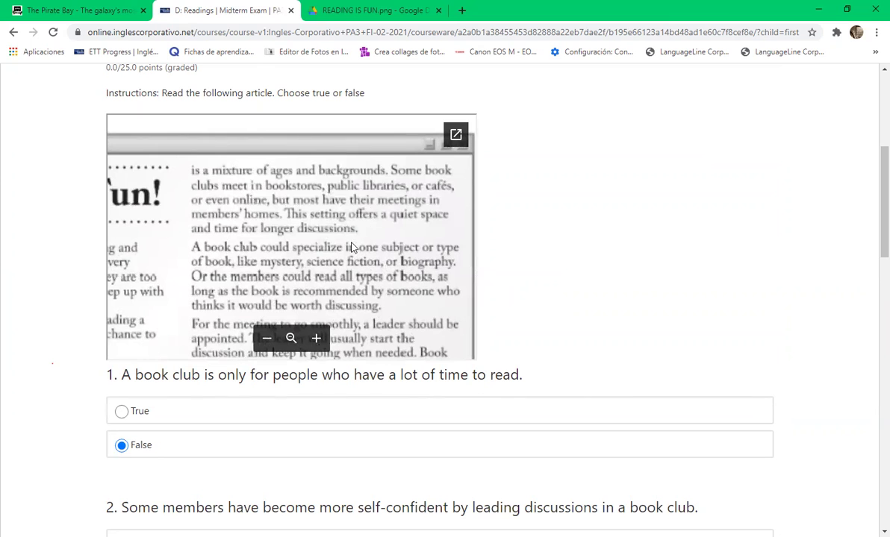
left_click_drag(231, 263, 471, 184)
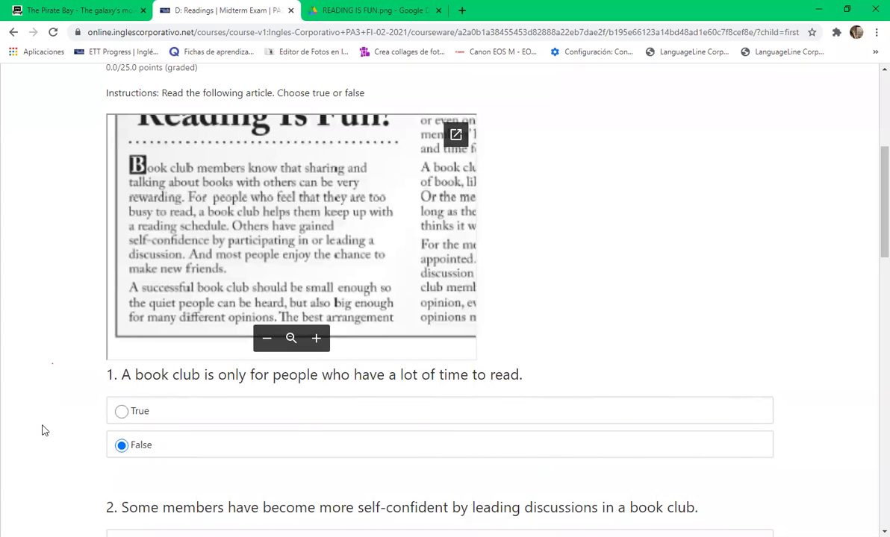
scroll(42, 430, "down", 10)
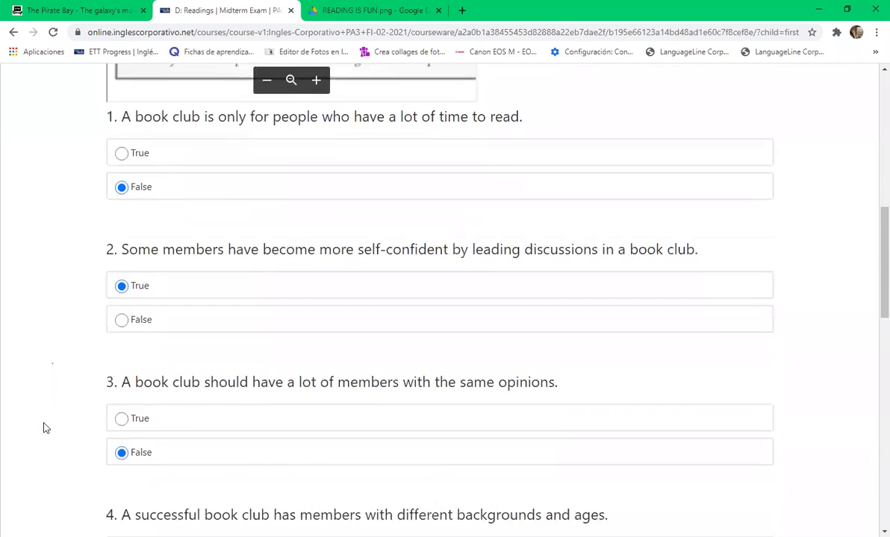
scroll(49, 424, "down", 3)
scroll(51, 424, "up", 8)
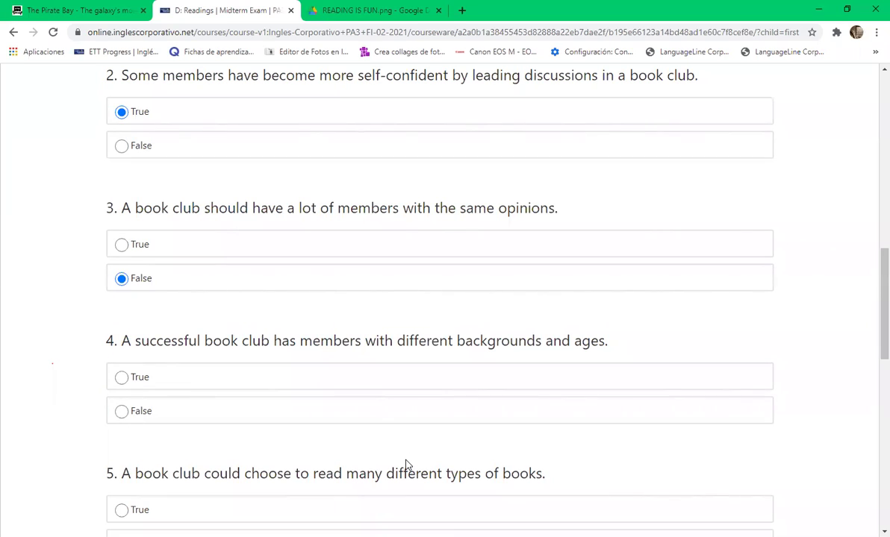
left_click(138, 411)
- Answer statement 5, about reading many different types of books, and statement 6, about meeting in members' homes, with True
scroll(596, 452, "down", 1)
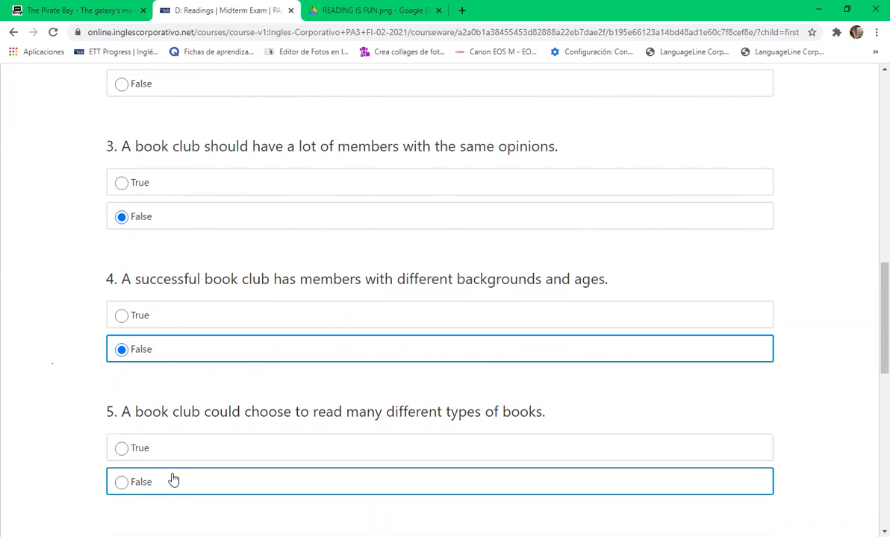
left_click(123, 449)
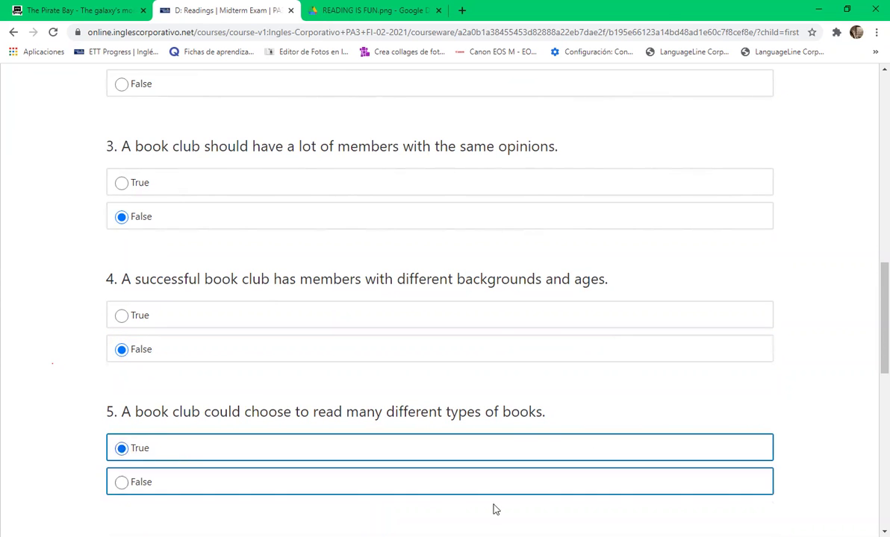
scroll(500, 492, "up", 8)
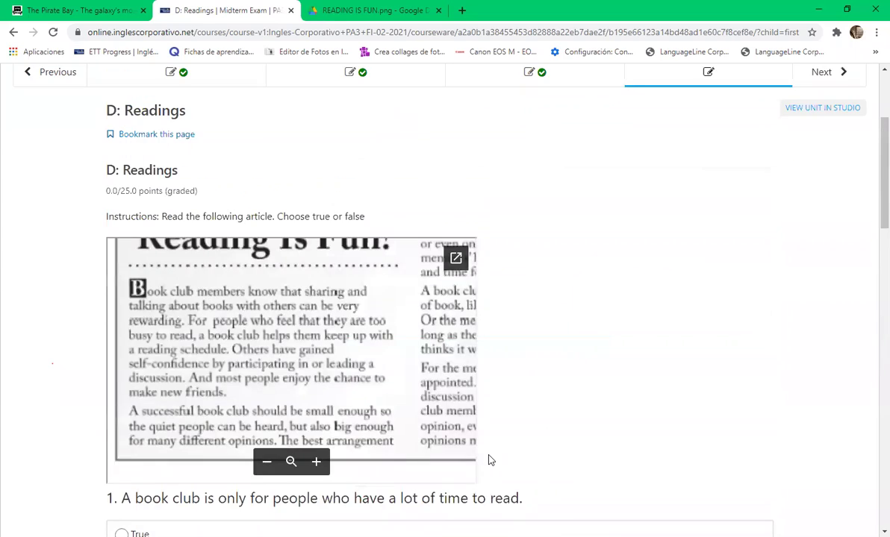
scroll(491, 454, "down", 13)
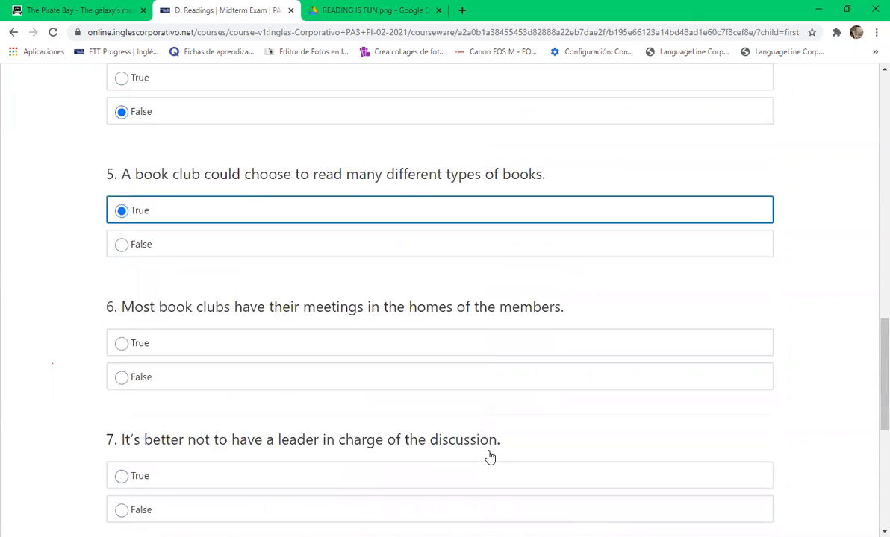
scroll(366, 427, "up", 2)
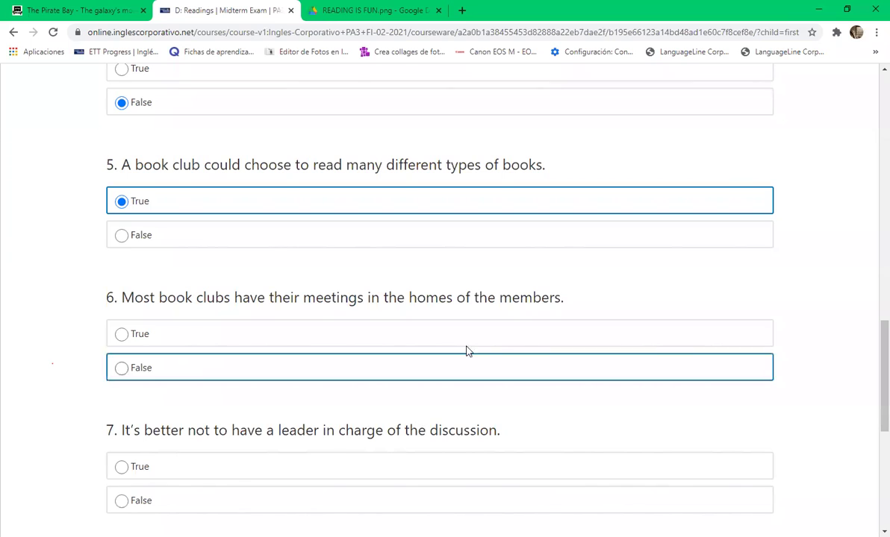
left_click(172, 336)
left_click(172, 336)
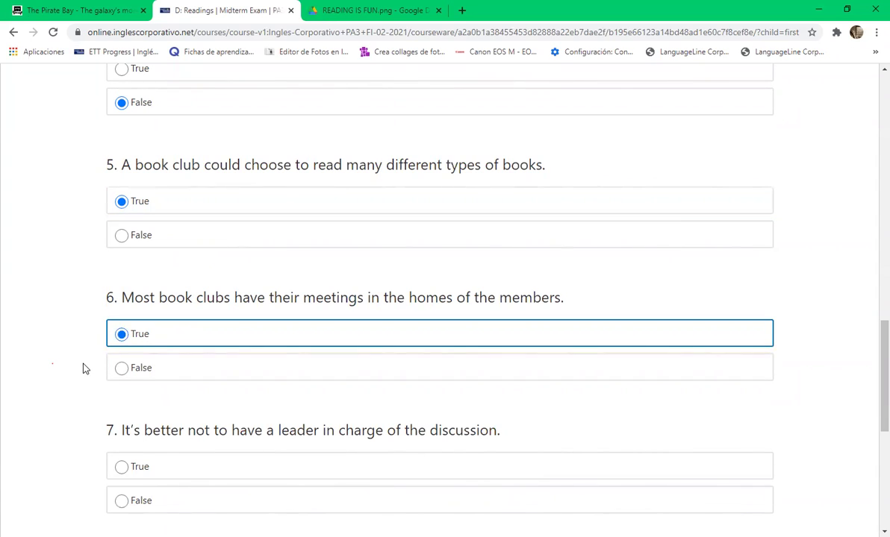
- Answer statement 7, about having no discussion leader, with True and statement 8, about disliking the book, with False, and submit the section
scroll(84, 369, "down", 1)
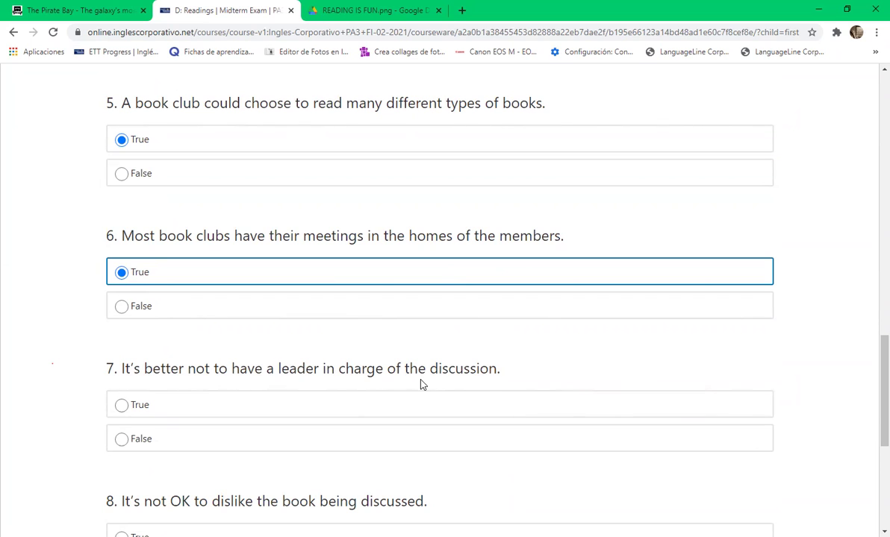
left_click(248, 412)
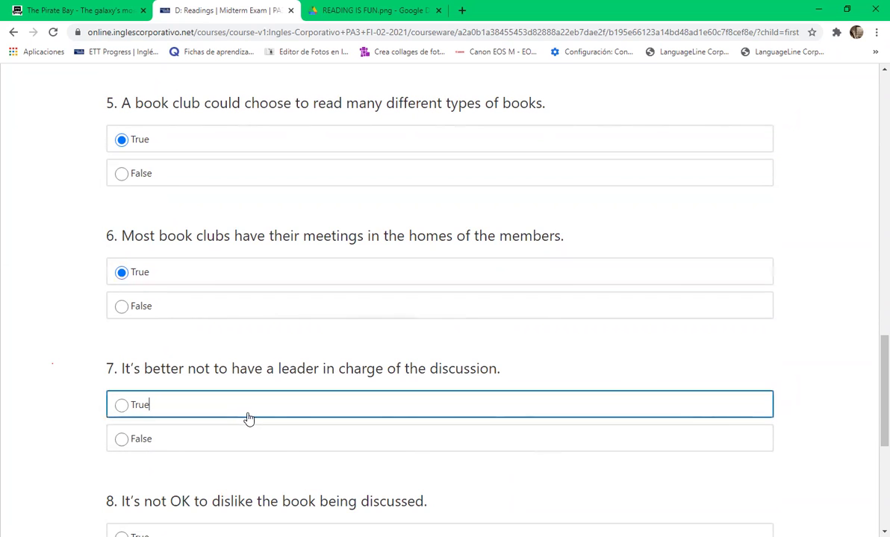
scroll(469, 446, "down", 2)
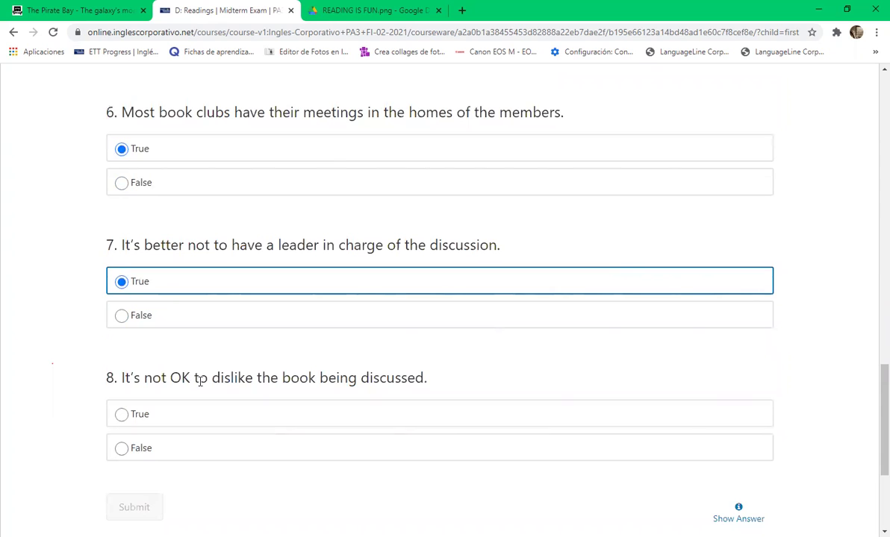
left_click(170, 458)
left_click(147, 505)
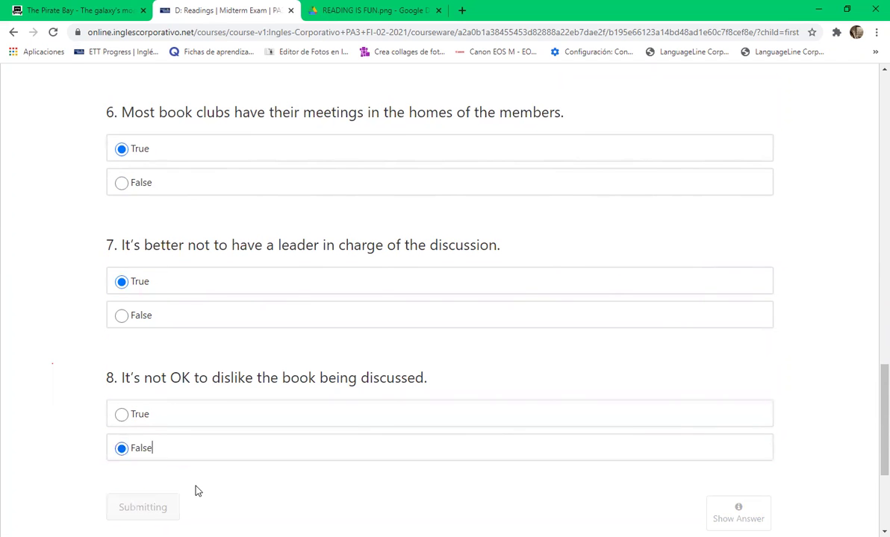
- Review the grading of all eight statements in the readings section, and go on to the next page of the course
scroll(255, 433, "up", 5)
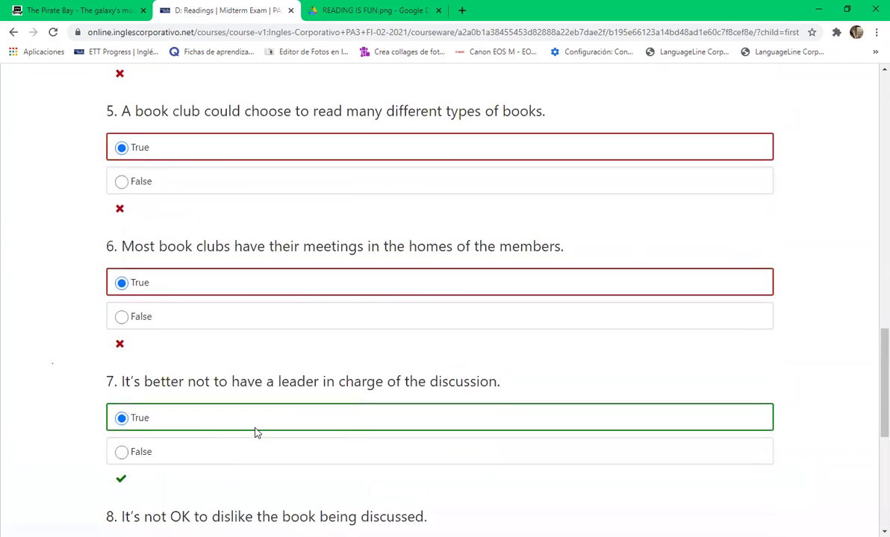
scroll(254, 433, "up", 10)
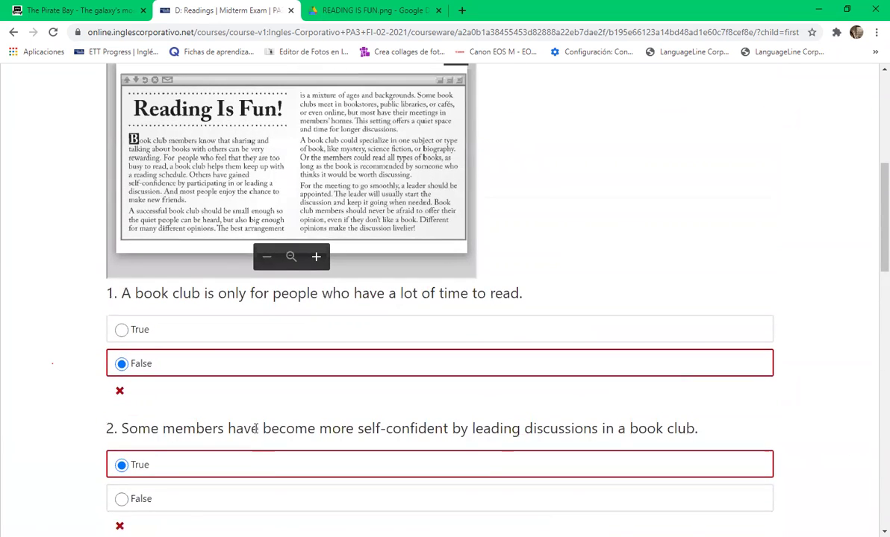
scroll(255, 429, "down", 10)
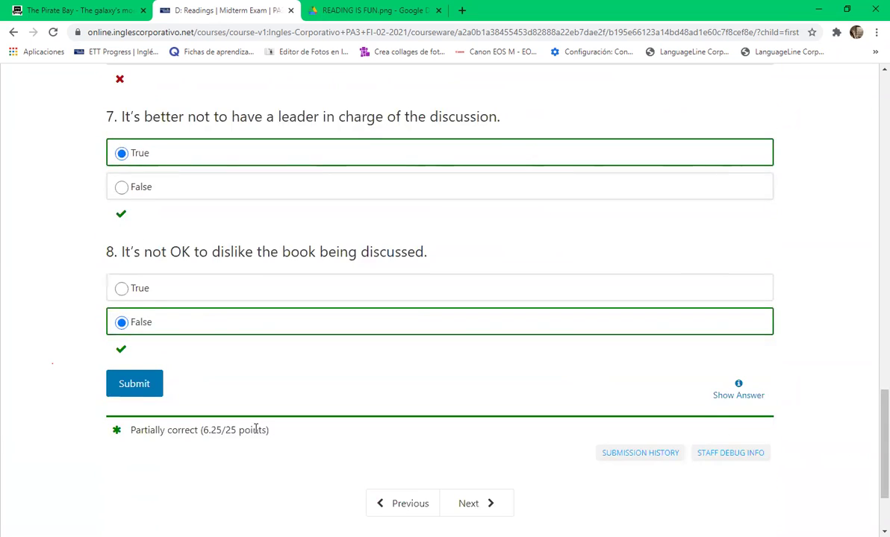
scroll(257, 430, "down", 2)
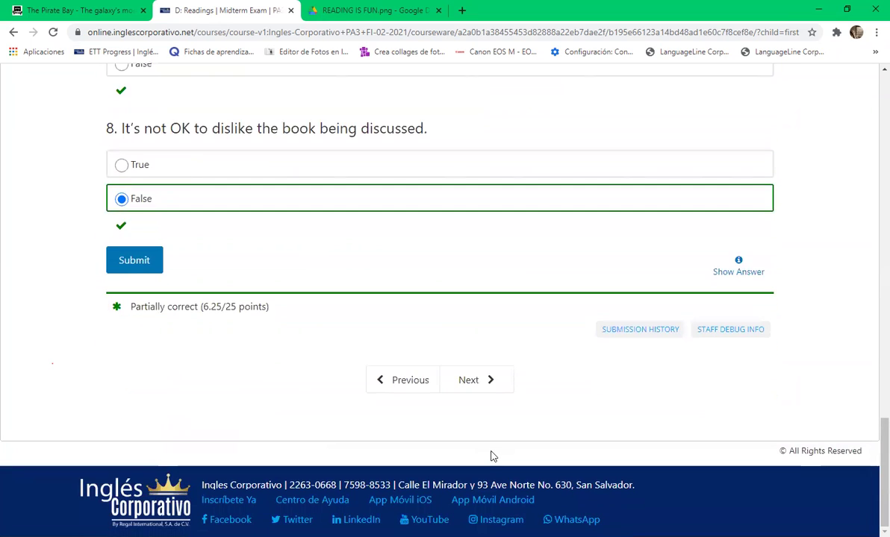
left_click(486, 392)
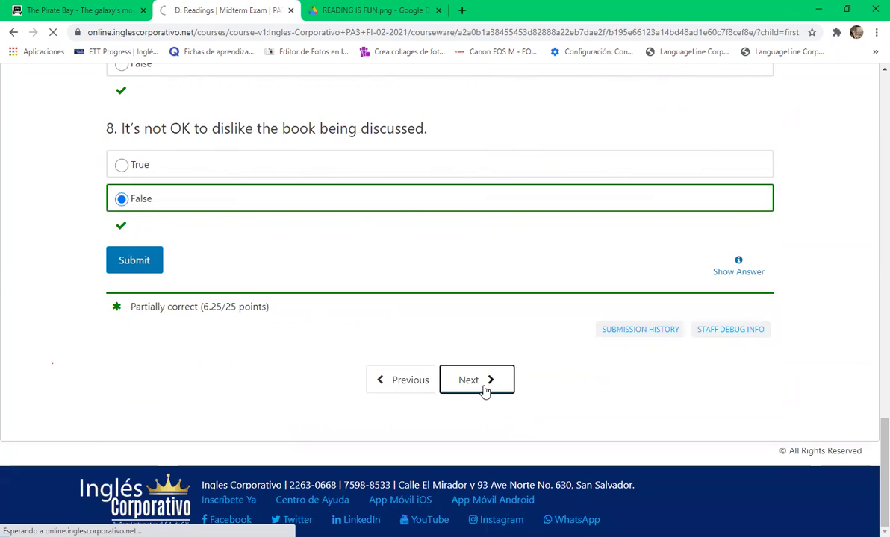